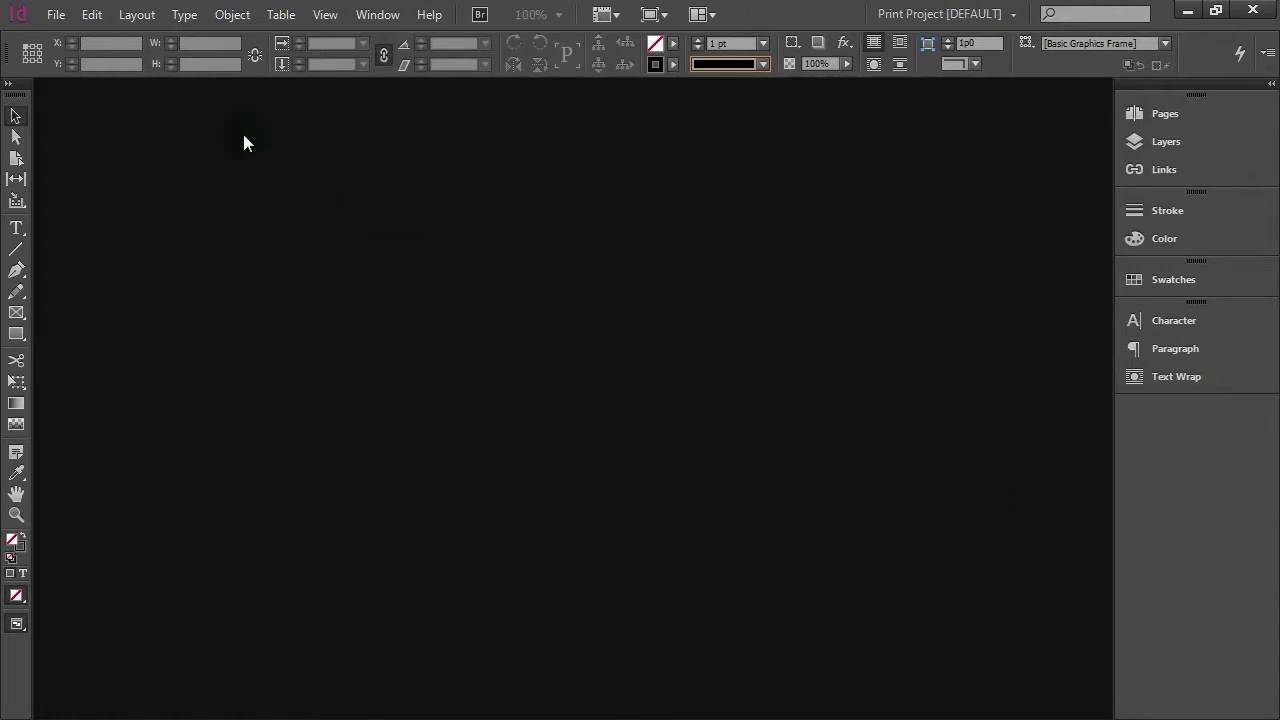
Open recent OfTritonChapter1-BonusContent.indd, dismiss missing links and fonts alerts, and show the spread.
left_click(54, 14)
mouse_move(100, 120)
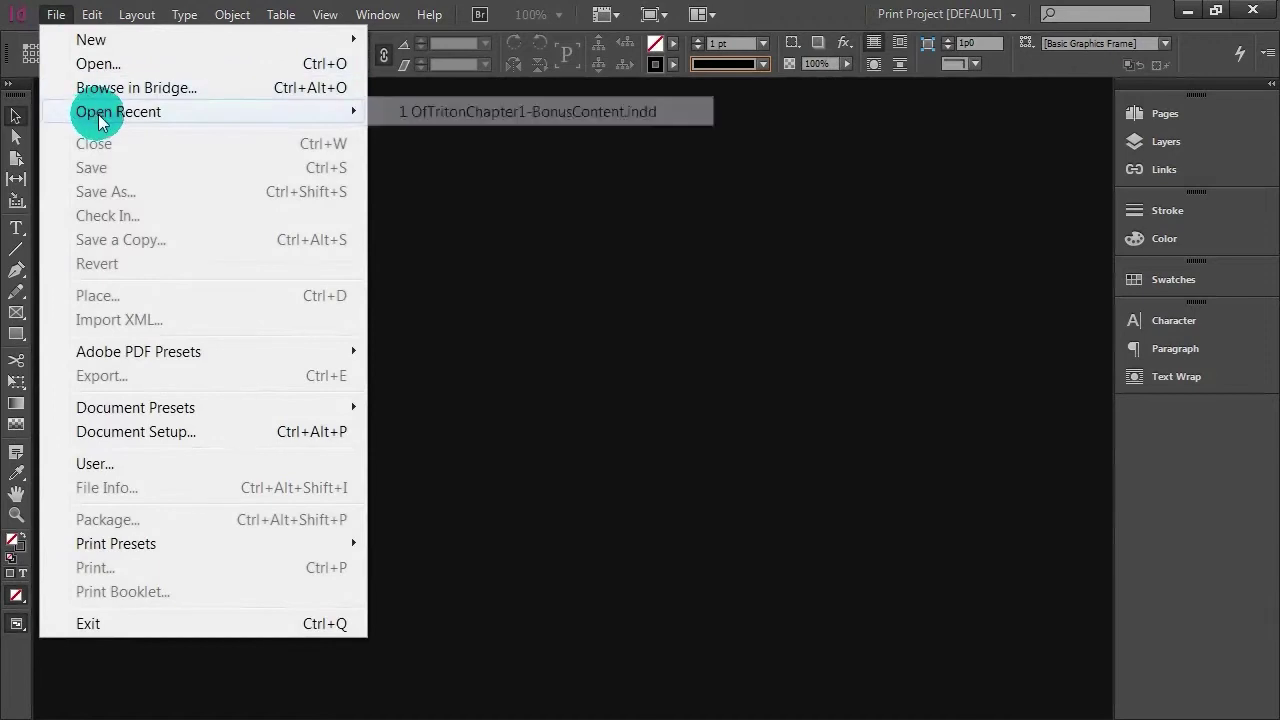
left_click(417, 112)
left_click(806, 400)
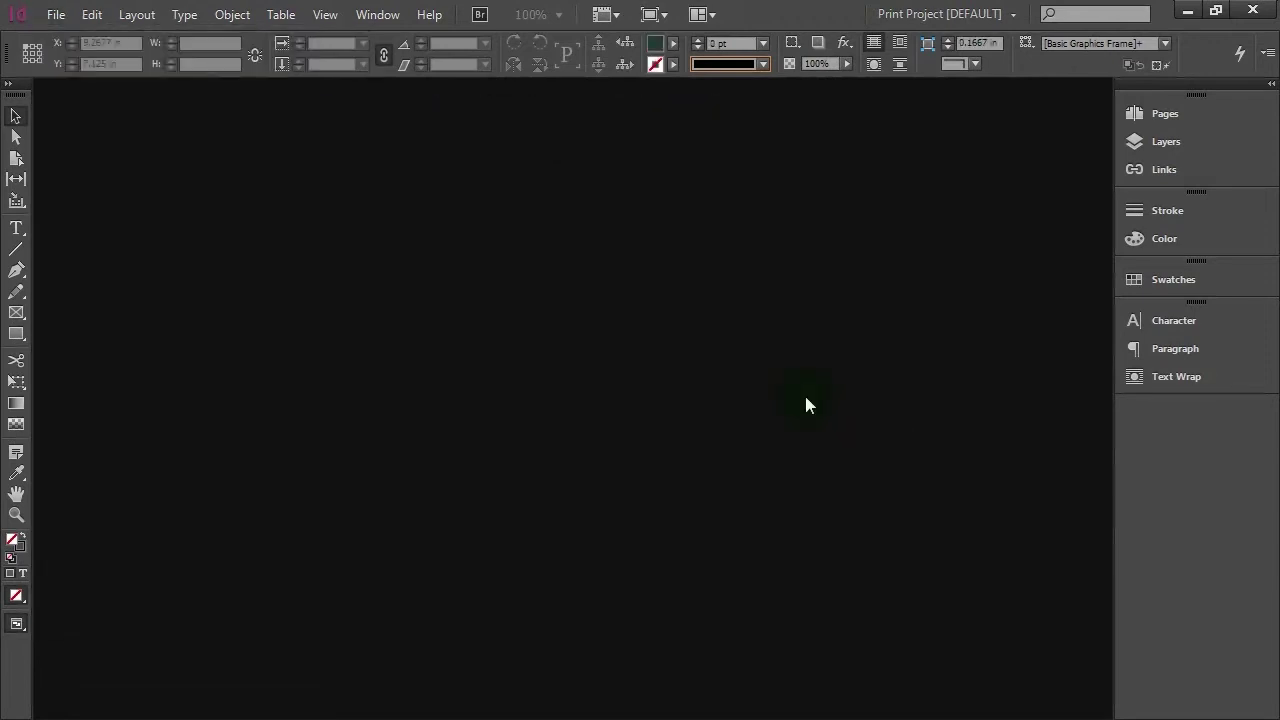
left_click(786, 417)
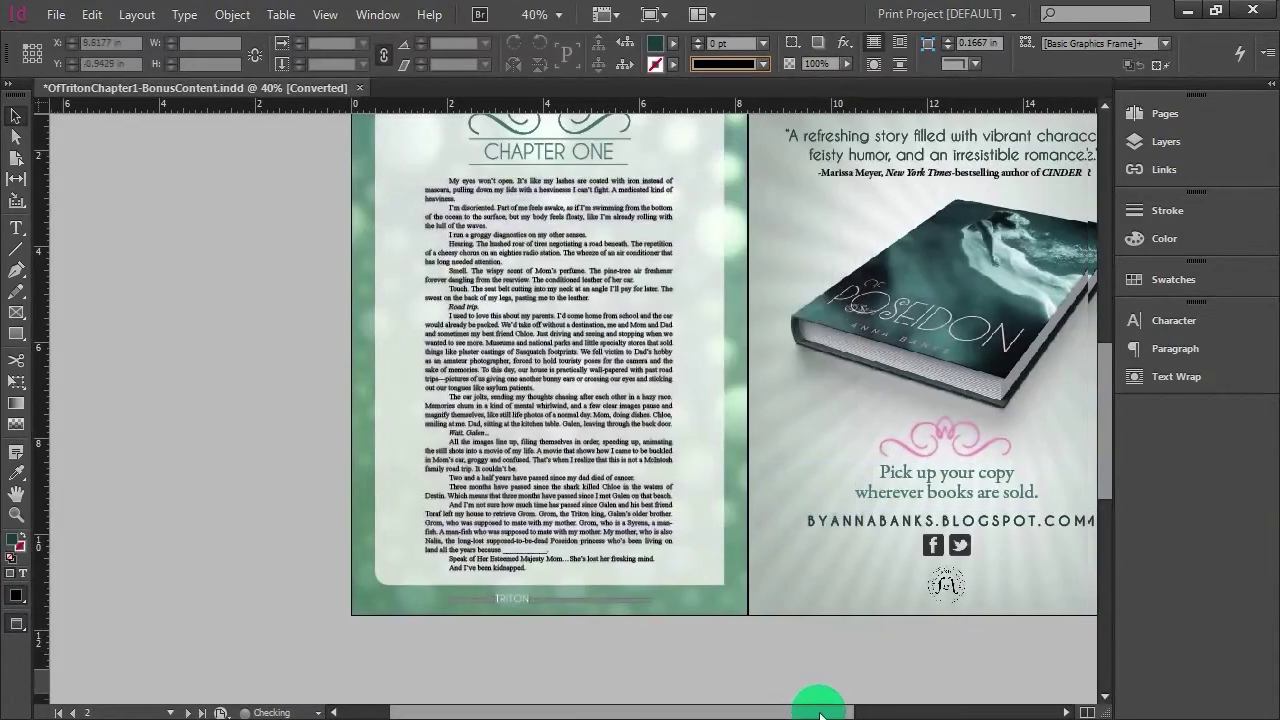
left_click_drag(820, 712, 890, 690)
scroll(889, 654, "up", 2)
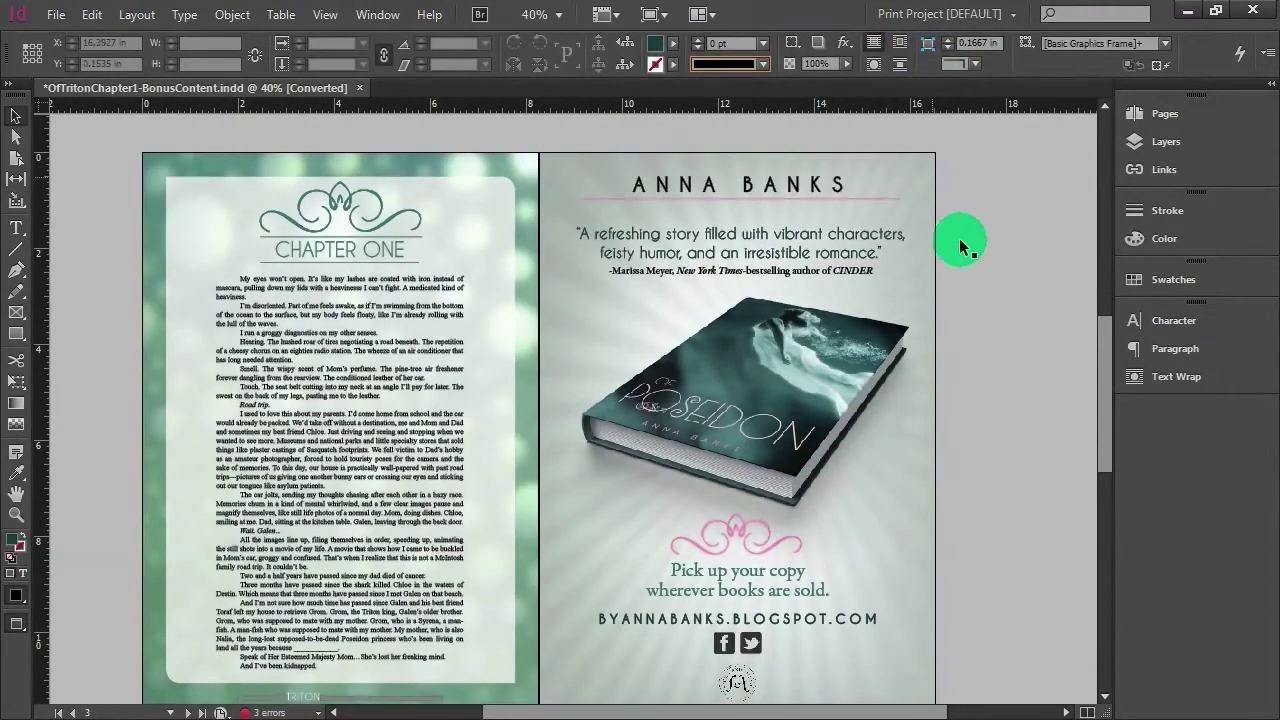
key("w")
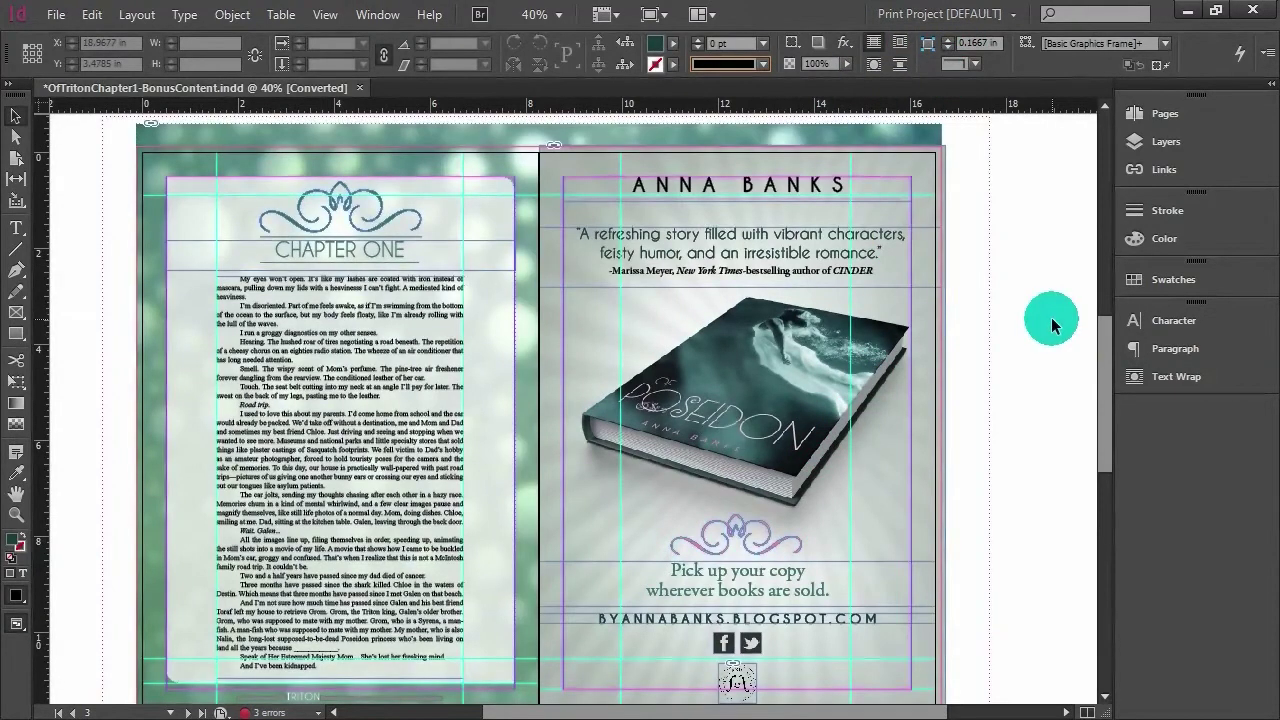
scroll(1051, 317, "down", 5)
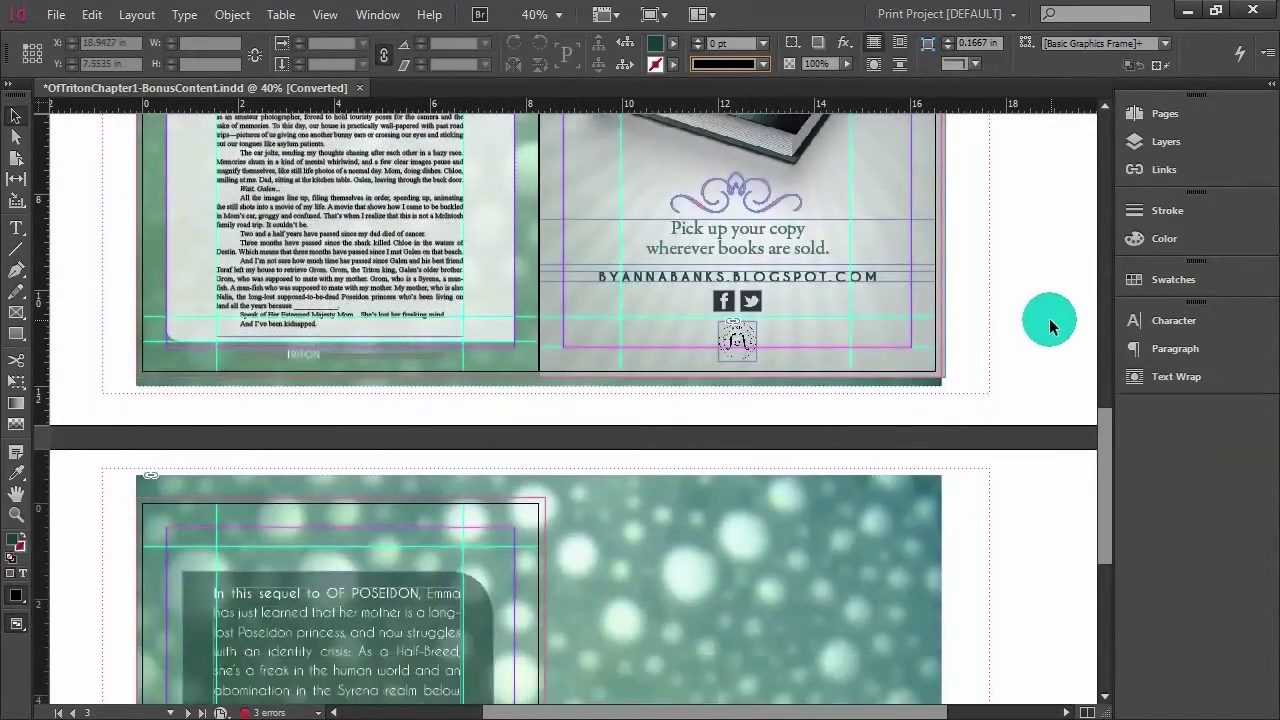
scroll(985, 394, "up", 4)
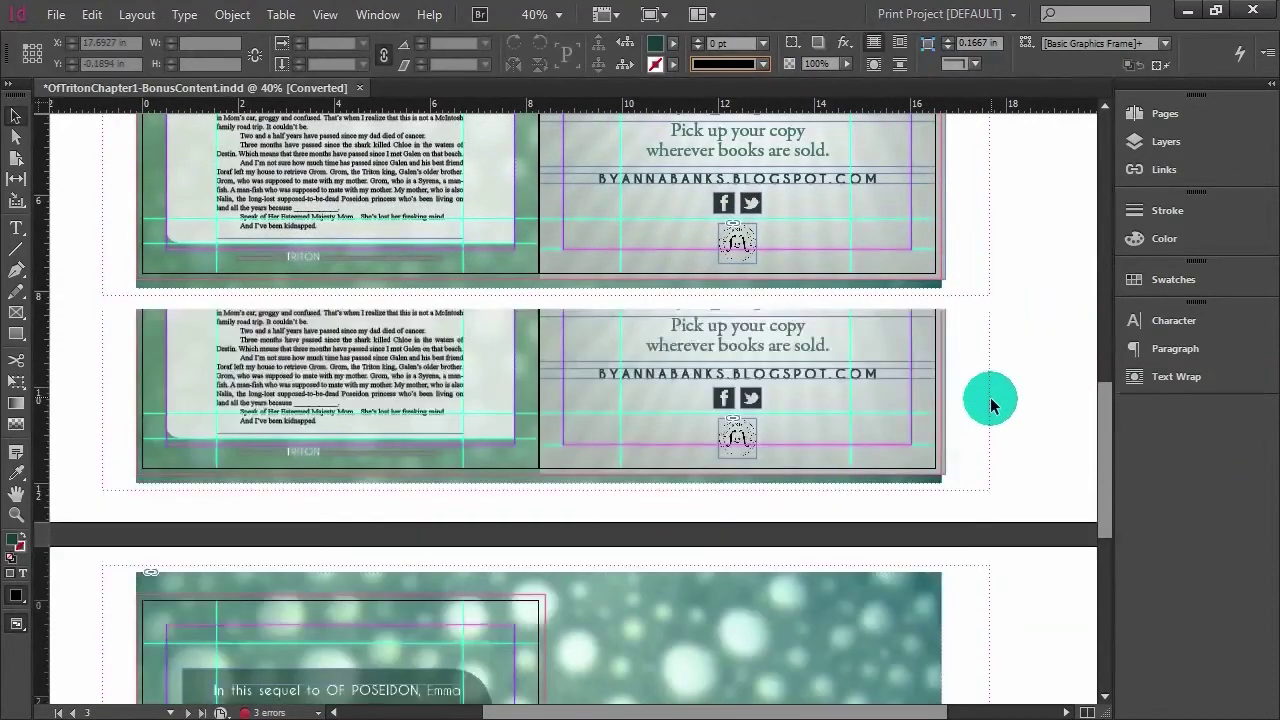
scroll(979, 392, "up", 1)
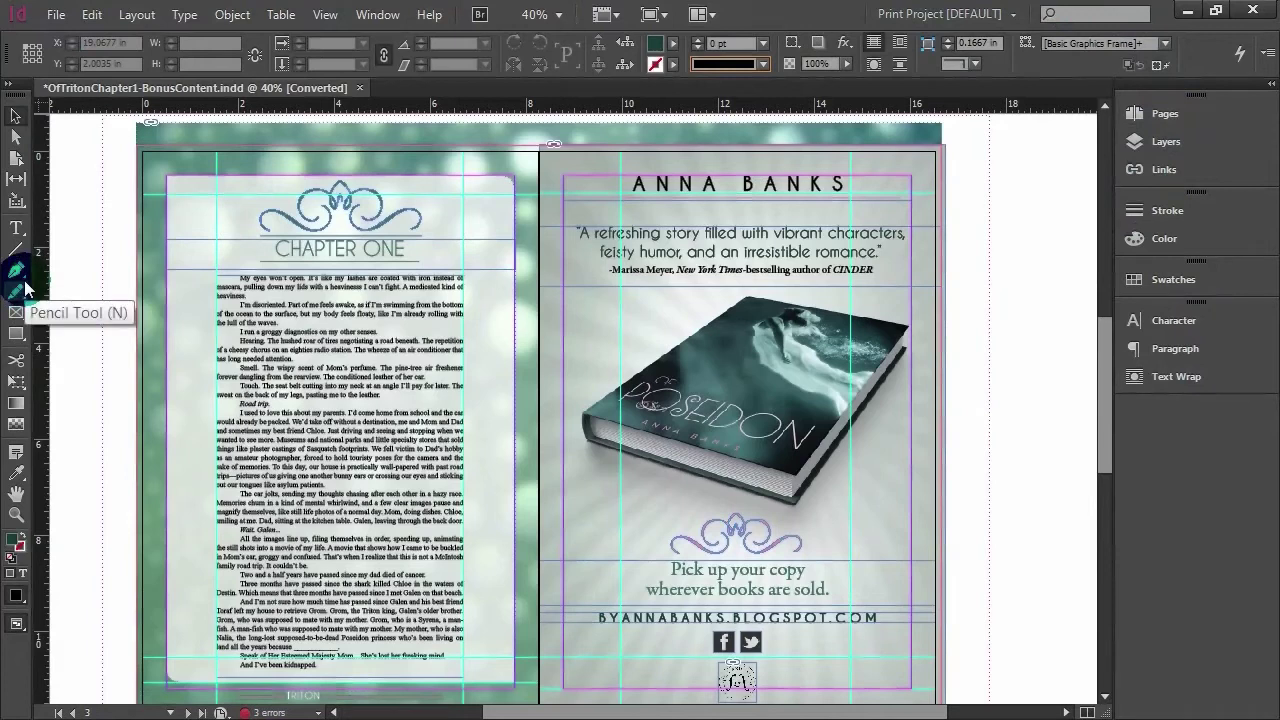
key("w")
left_click(1019, 430)
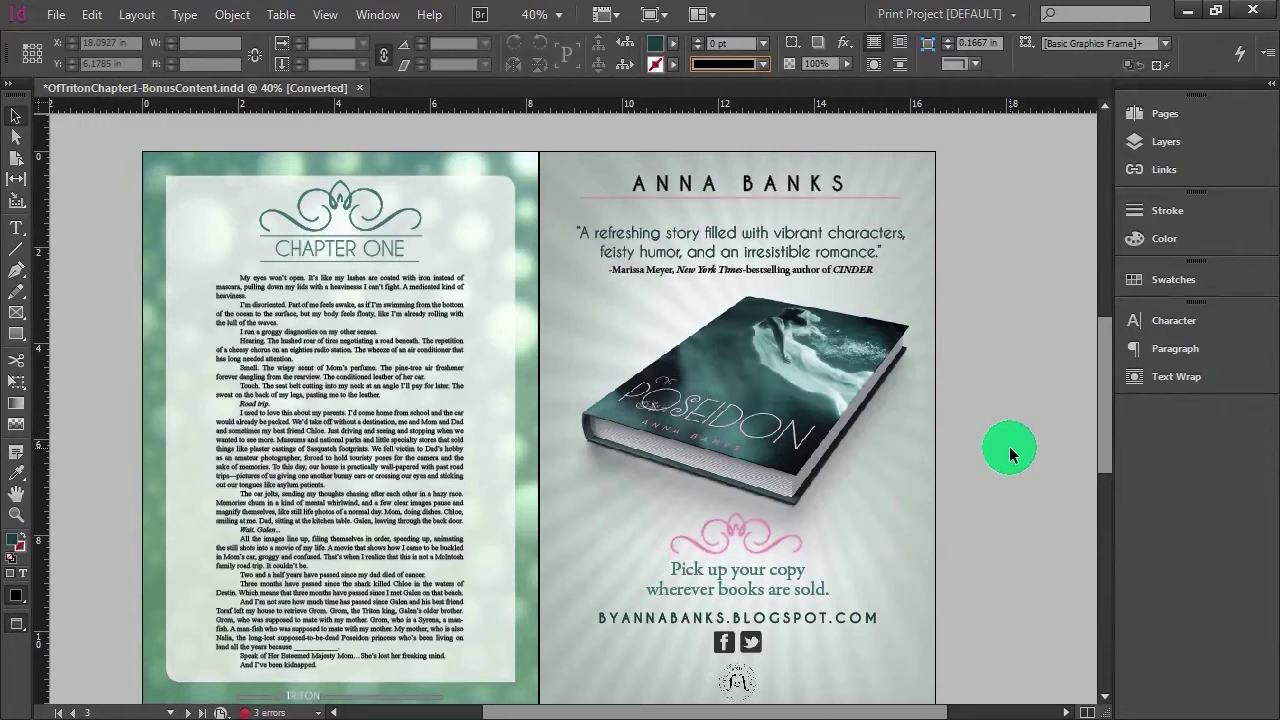
In Interface preferences, try the Dark and Medium Light color themes, settle on Light, and move the dialog aside.
left_click(91, 15)
mouse_move(266, 684)
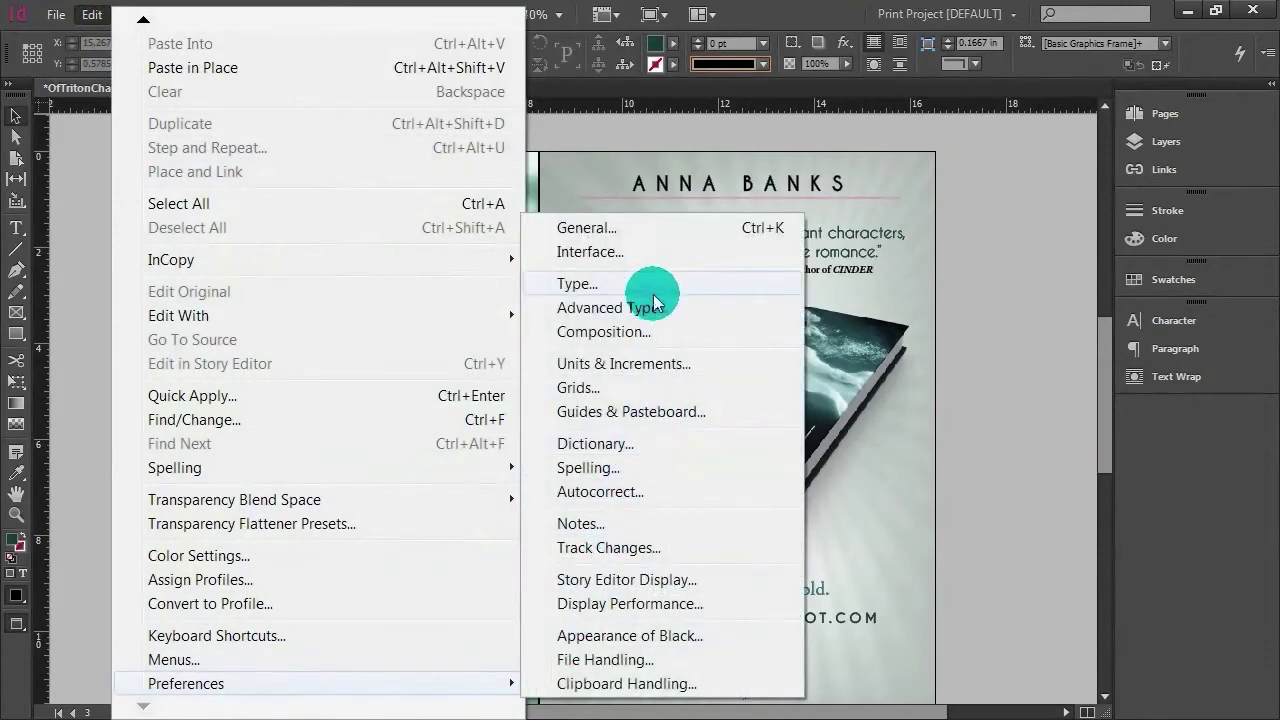
left_click(650, 258)
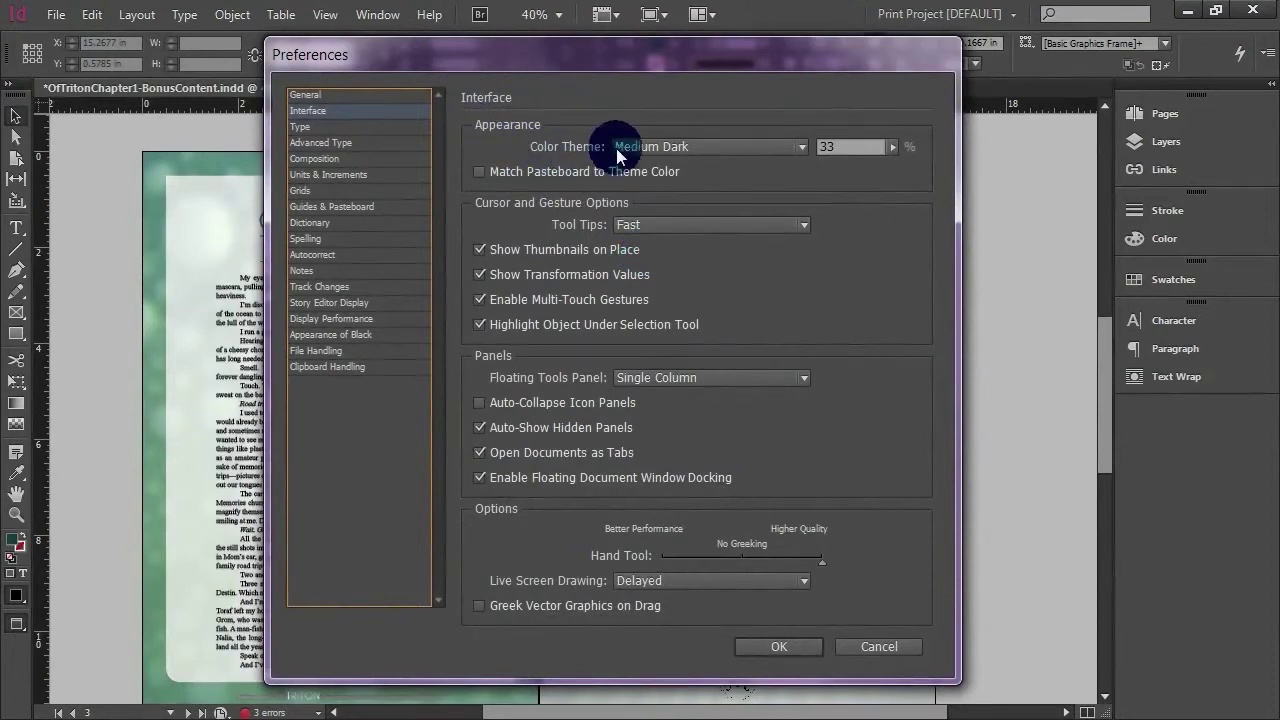
left_click(740, 146)
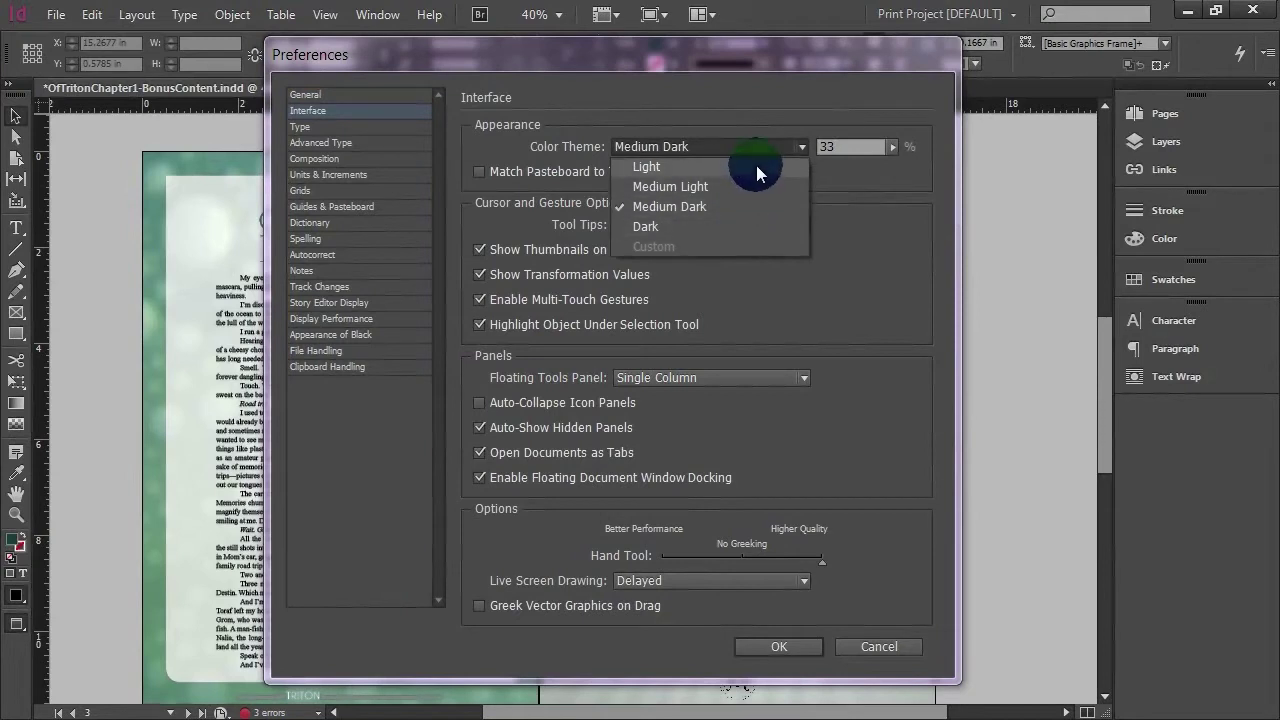
left_click(752, 230)
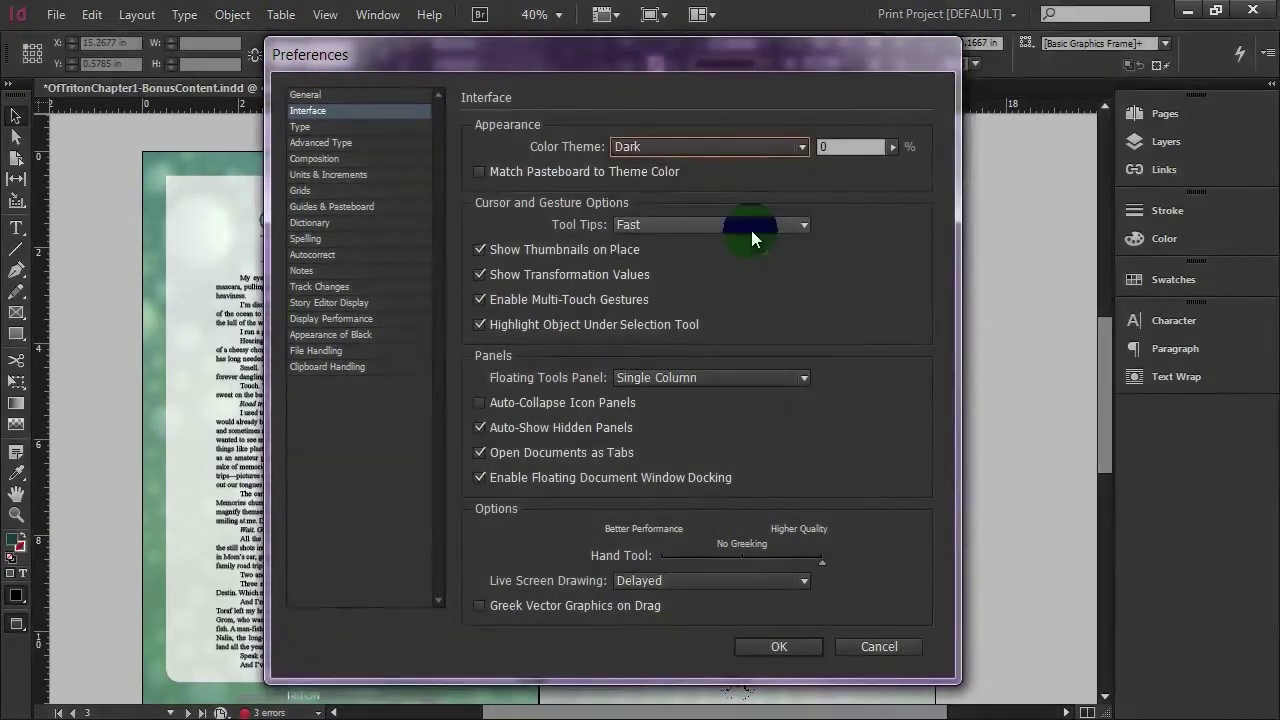
left_click(769, 146)
left_click(748, 187)
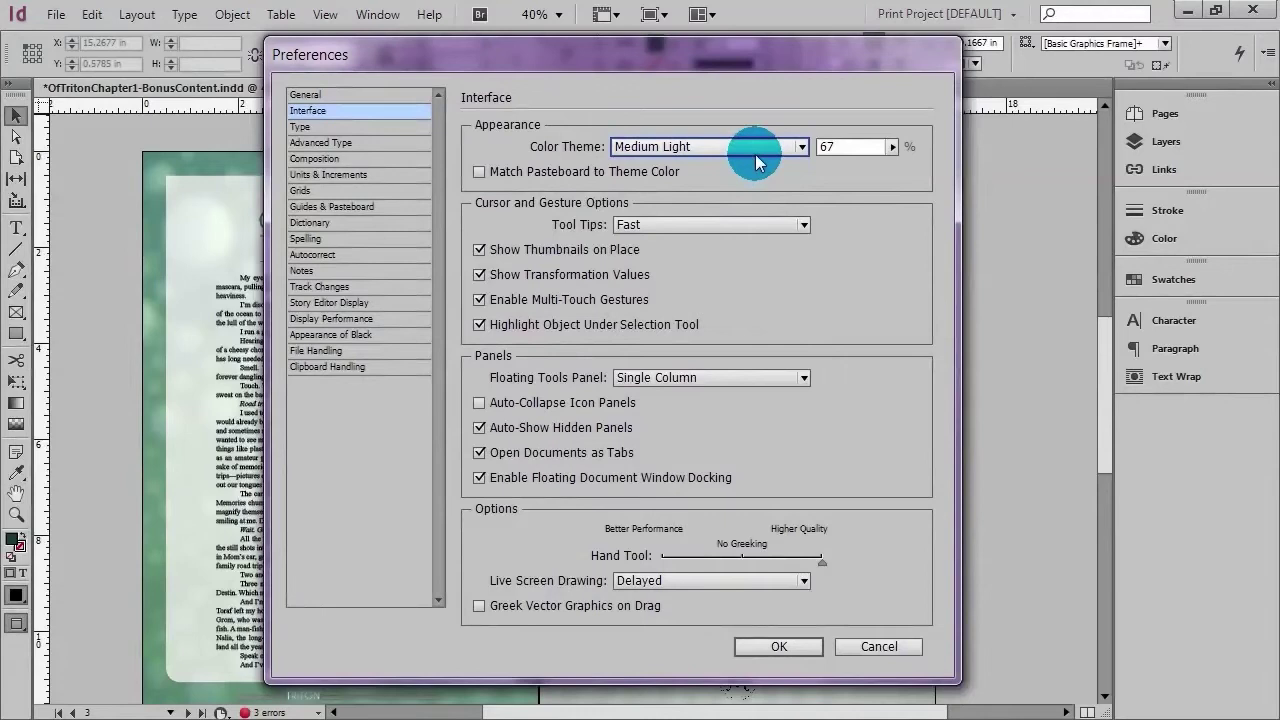
left_click(755, 150)
left_click(752, 168)
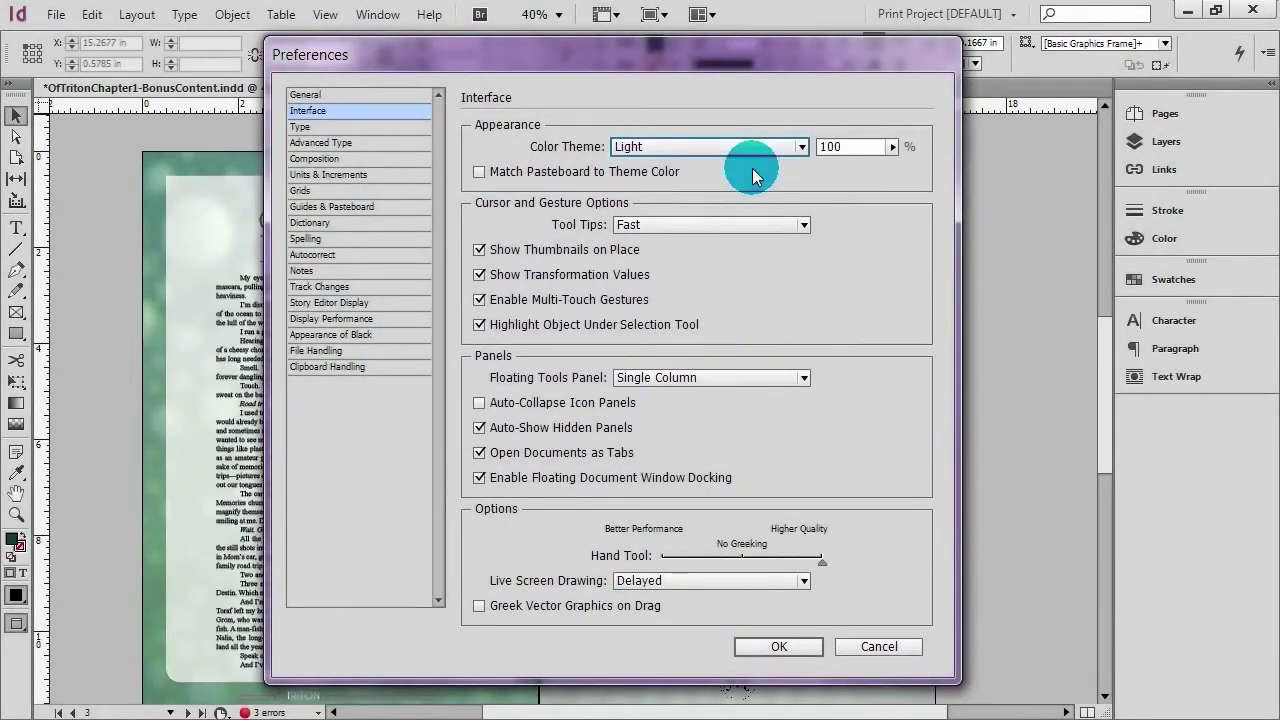
left_click_drag(766, 62, 855, 719)
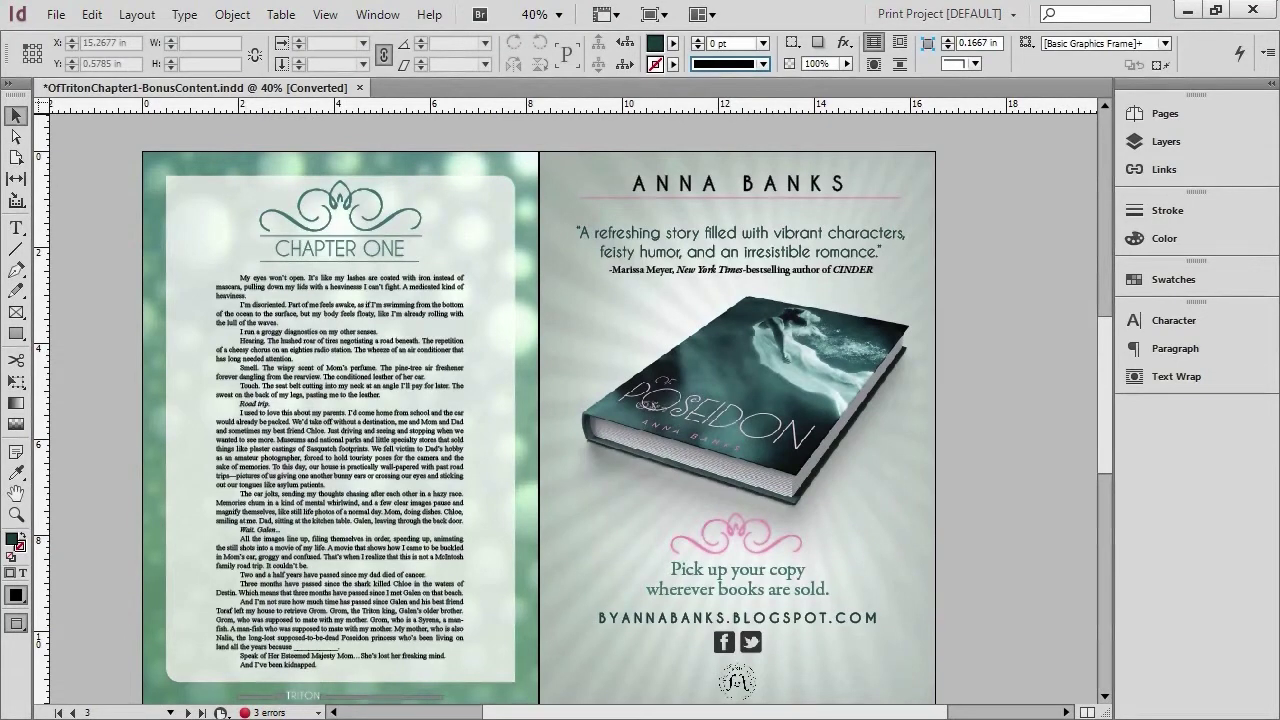
Switch the interface Color Theme to Medium Dark and close Preferences.
left_click_drag(855, 719, 848, 75)
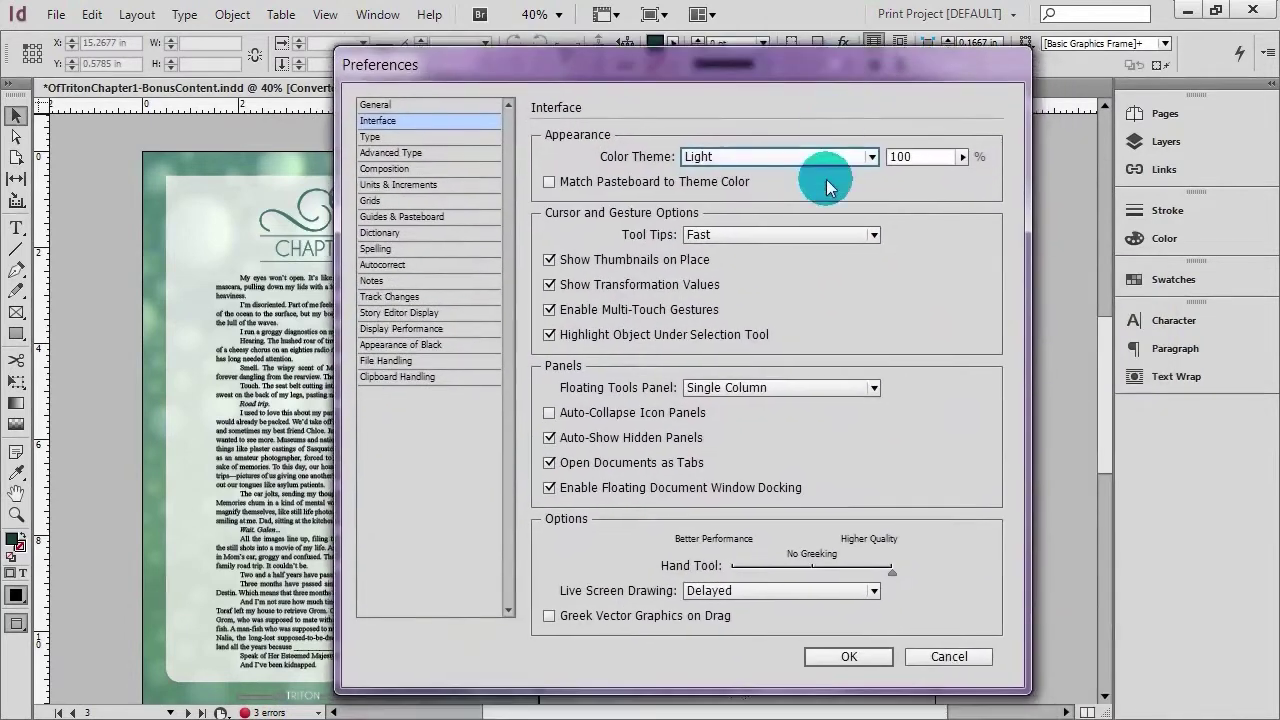
left_click(822, 162)
left_click(819, 216)
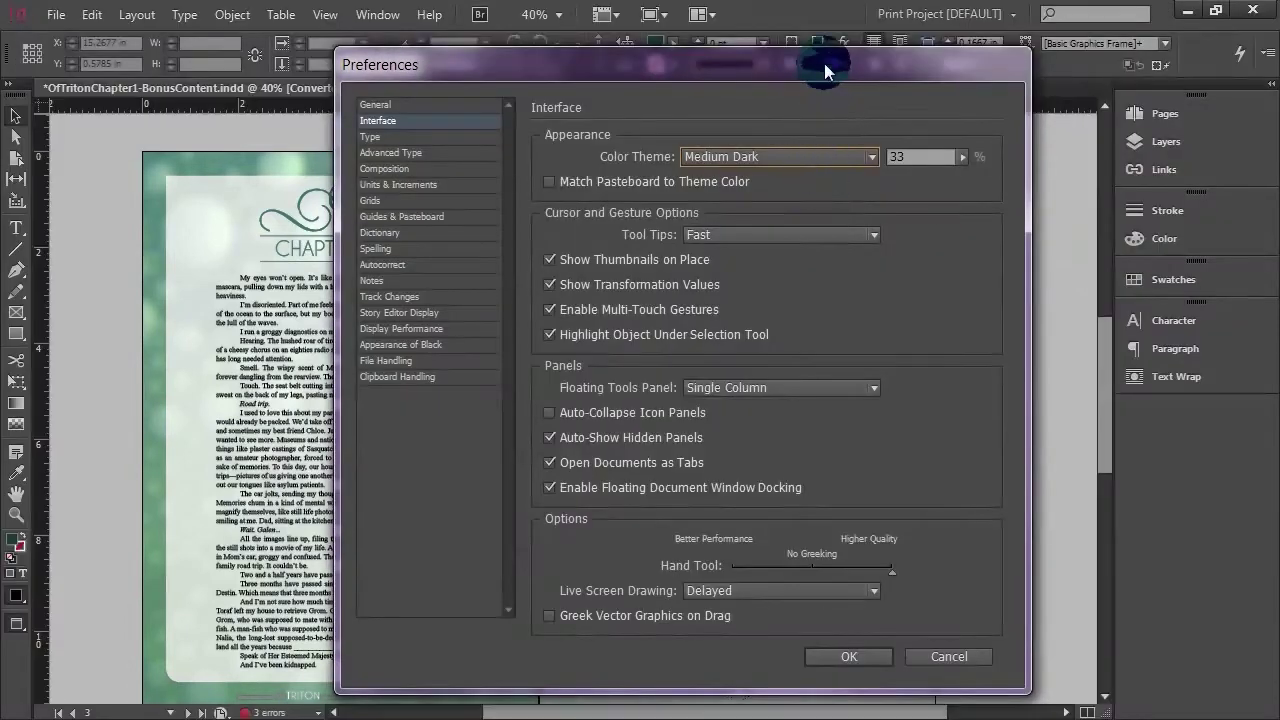
key("Return")
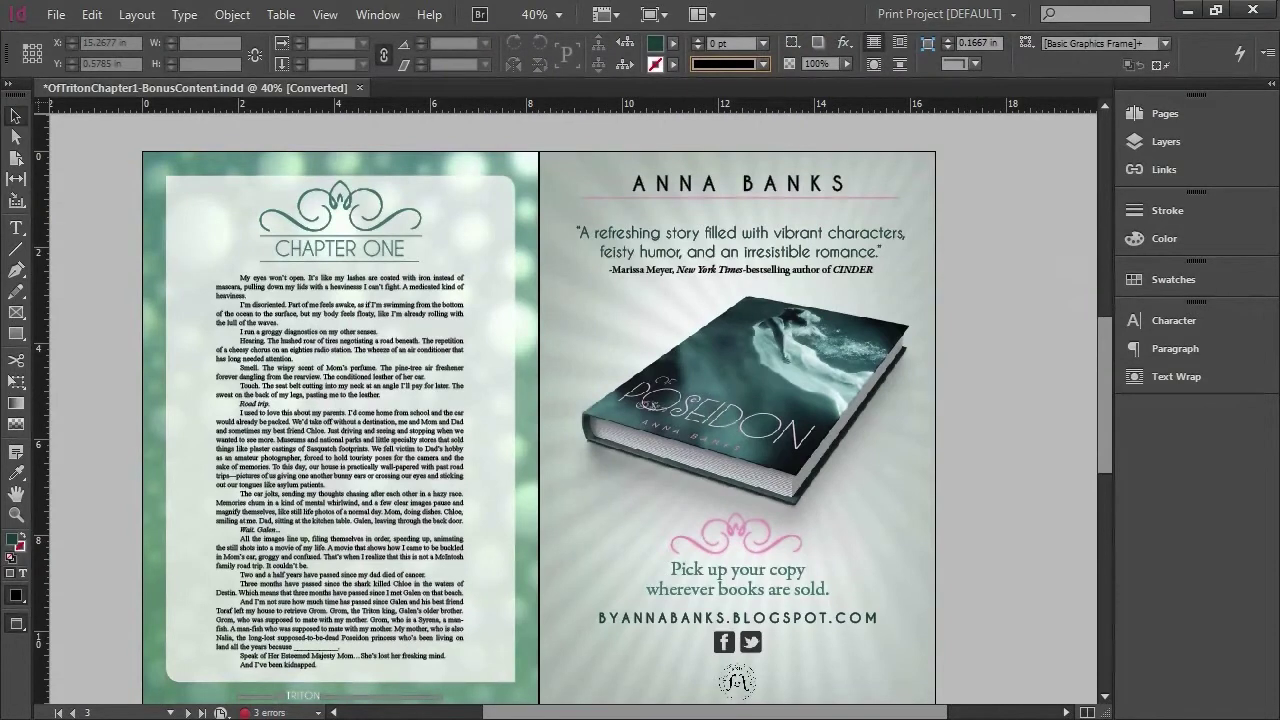
Set a custom interface theme brightness of 34% in Preferences and apply it.
key("ctrl+k")
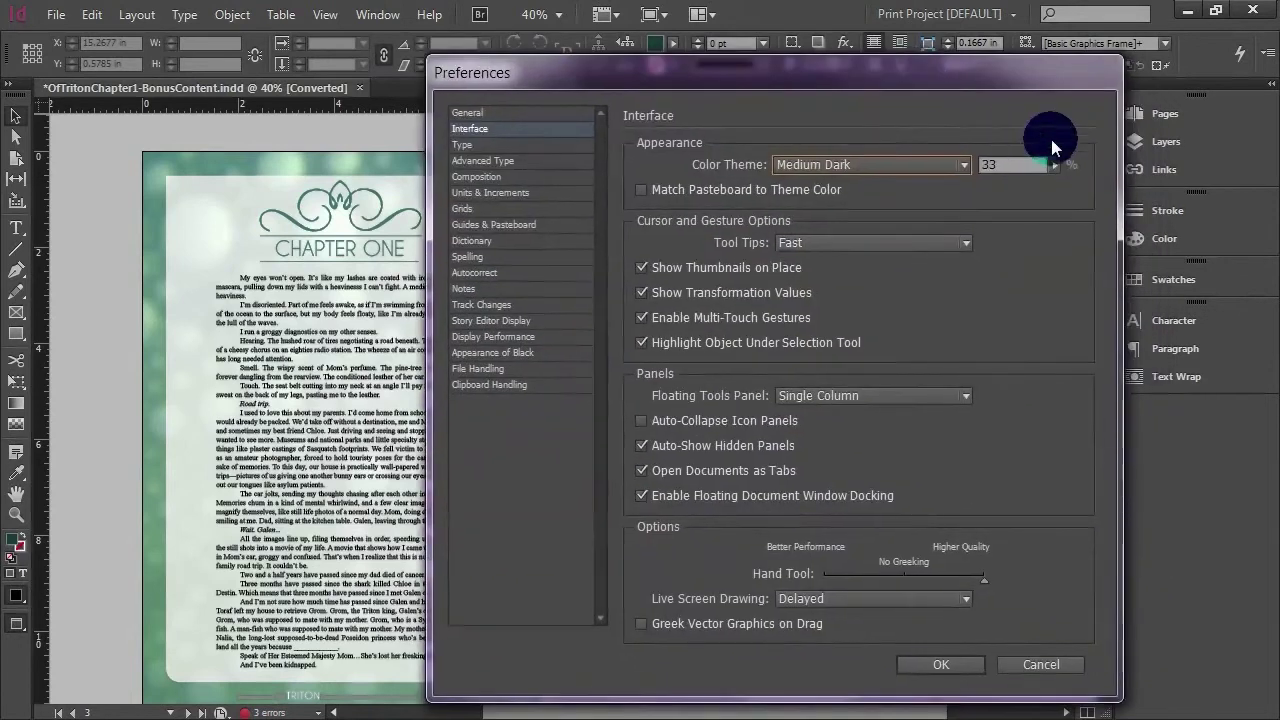
left_click(957, 165)
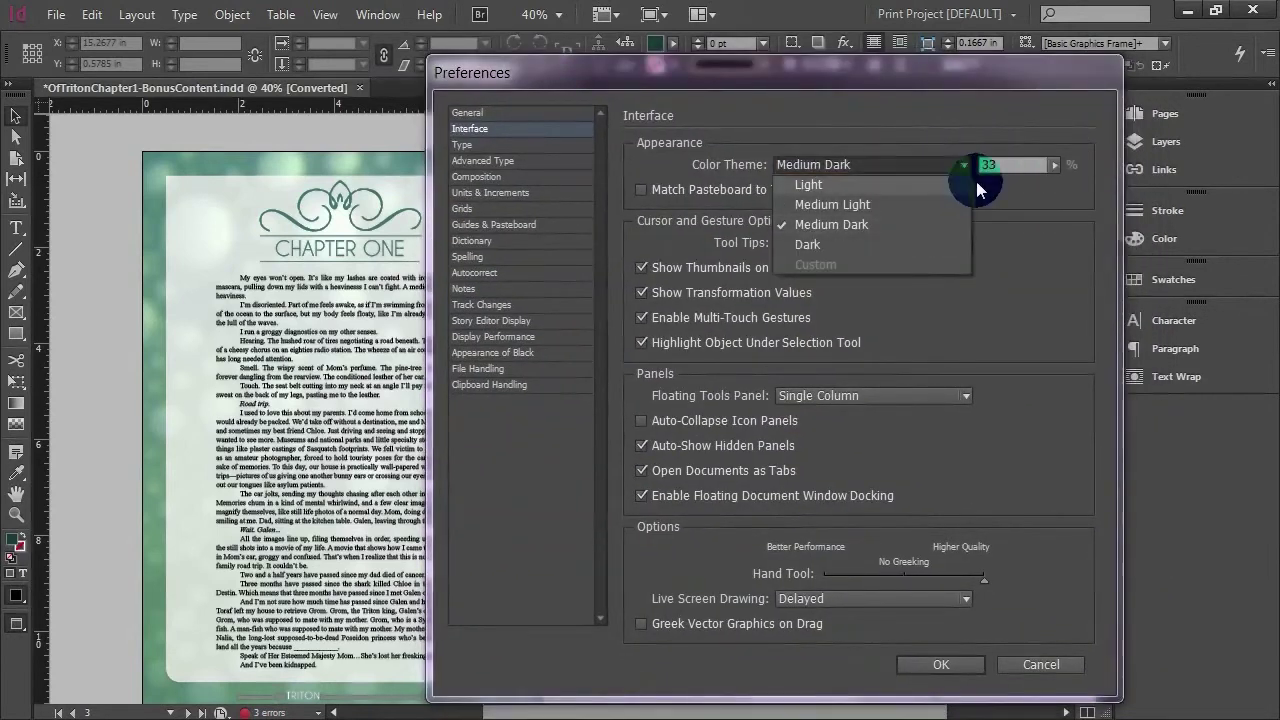
left_click(966, 165)
left_click(1058, 165)
left_click_drag(1008, 183, 990, 210)
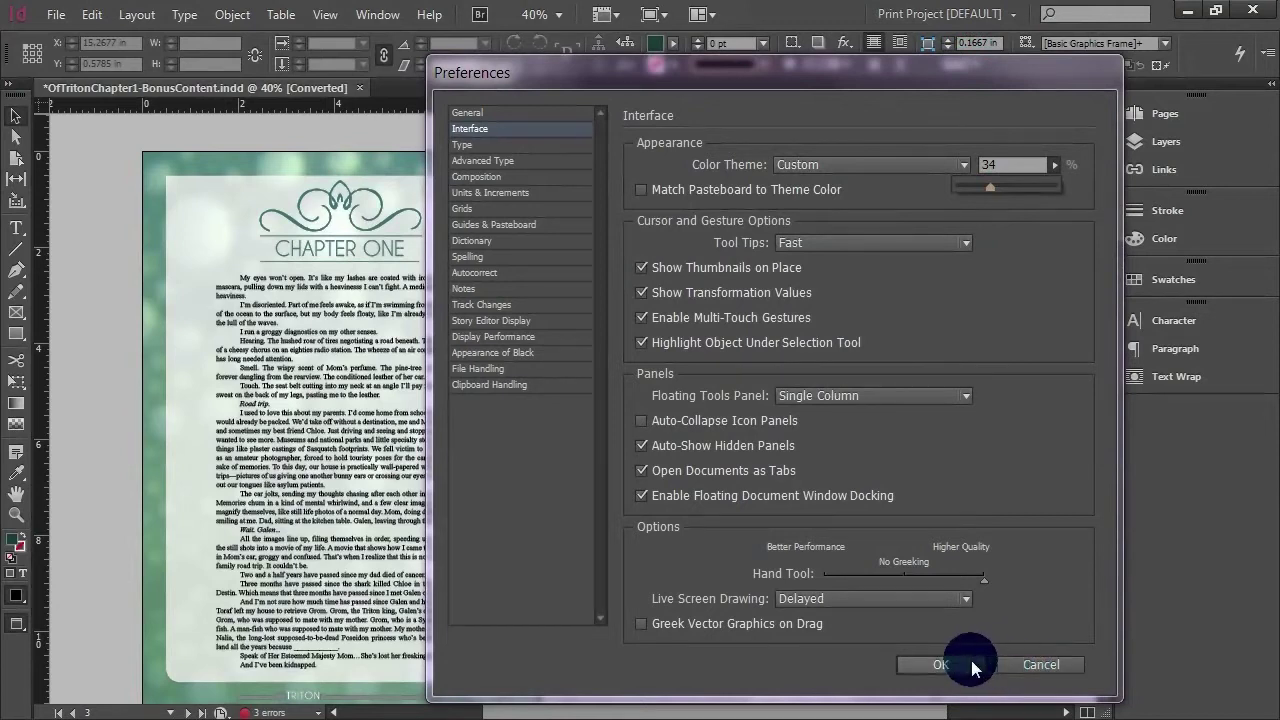
key("Return")
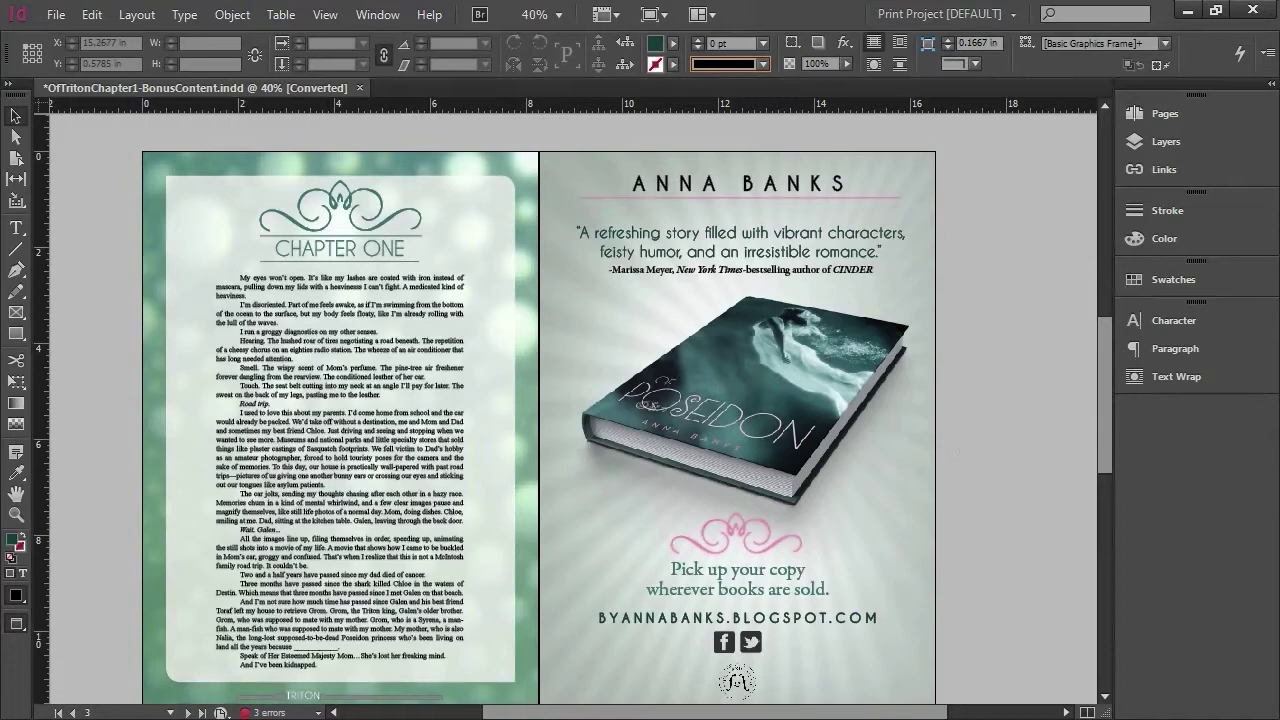
Change the Guides & Pasteboard Preview Background from Light Gray to Gray.
key("ctrl+k")
left_click(583, 241)
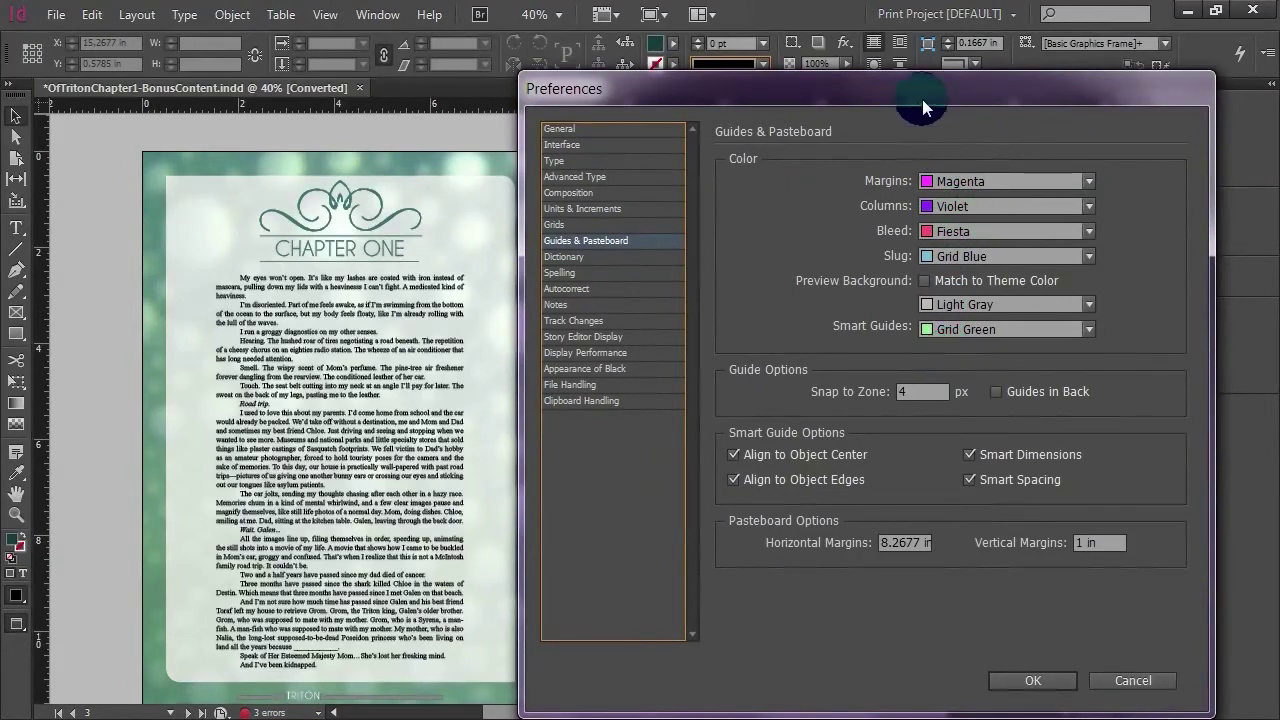
left_click_drag(922, 99, 590, 76)
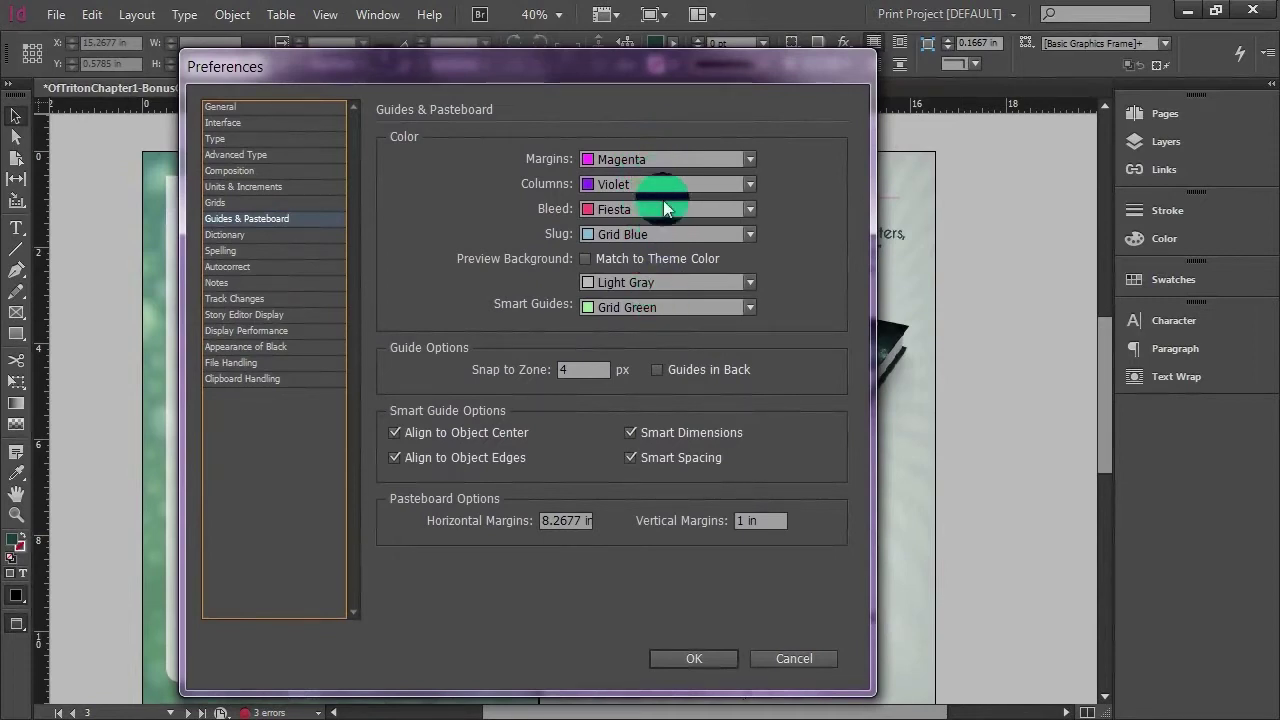
left_click(686, 282)
left_click(666, 444)
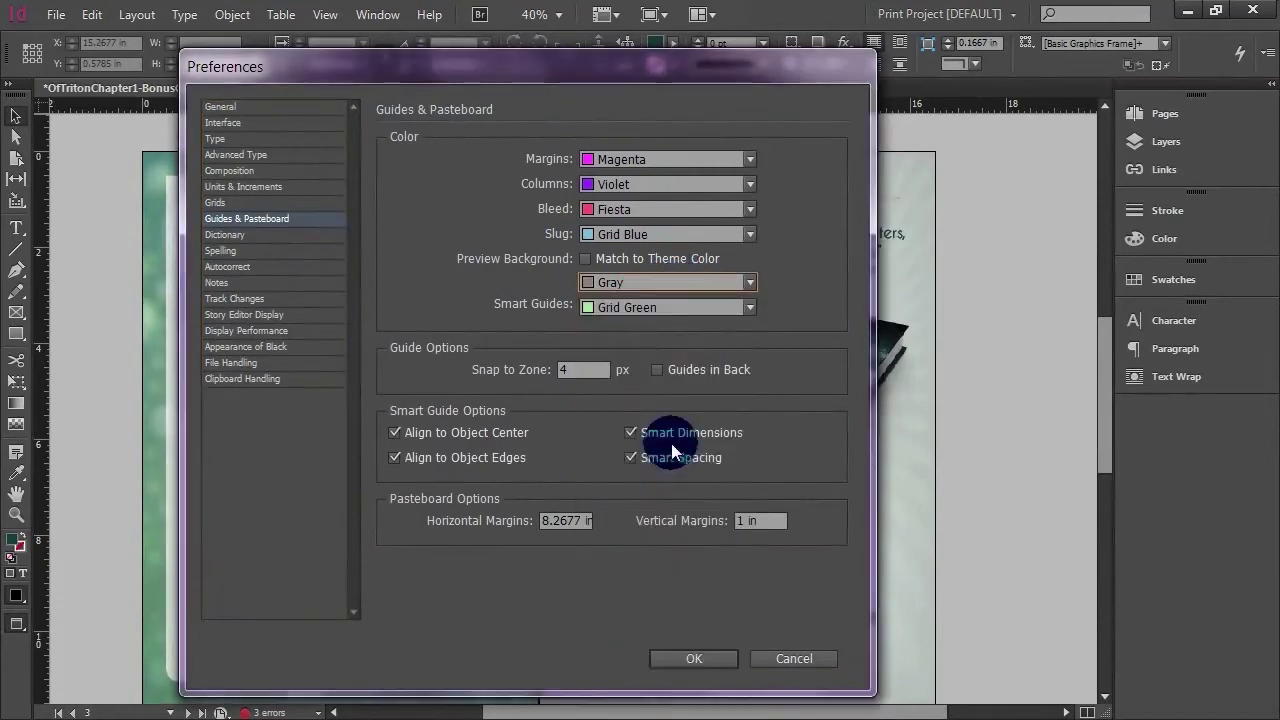
left_click(700, 658)
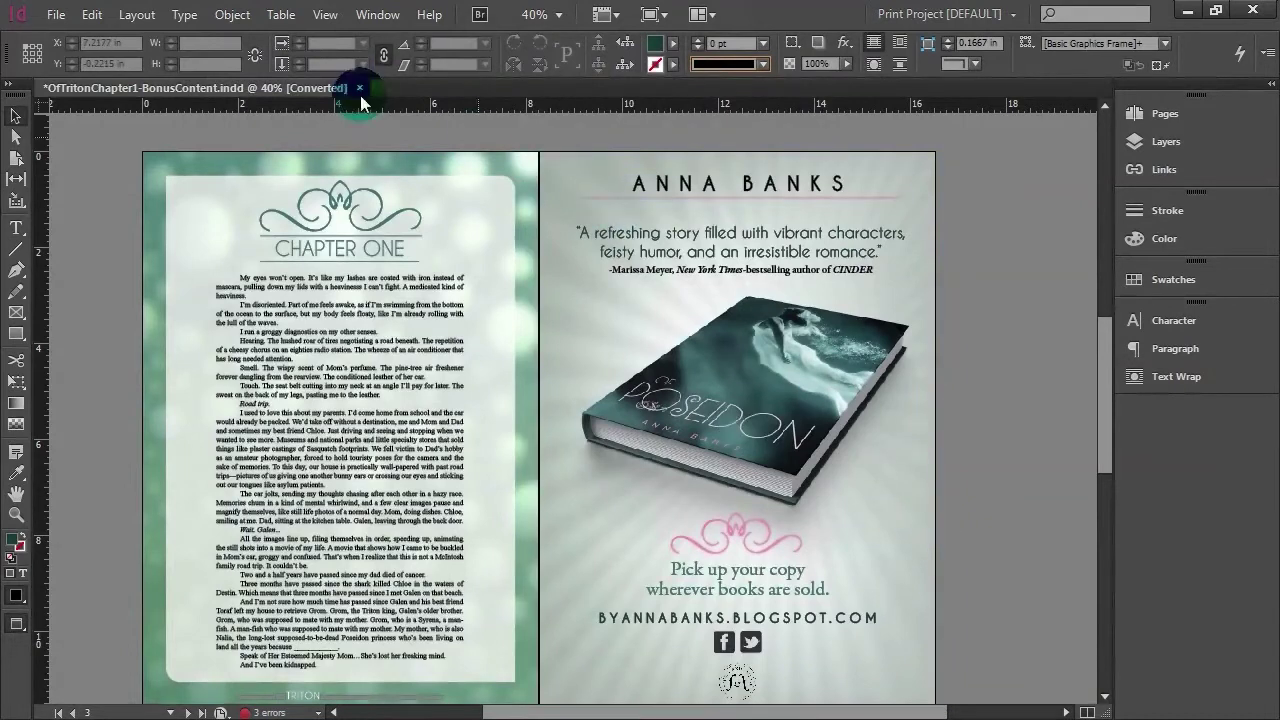
Set the Guides & Pasteboard Preview Background to Black instead of Gray.
left_click(91, 14)
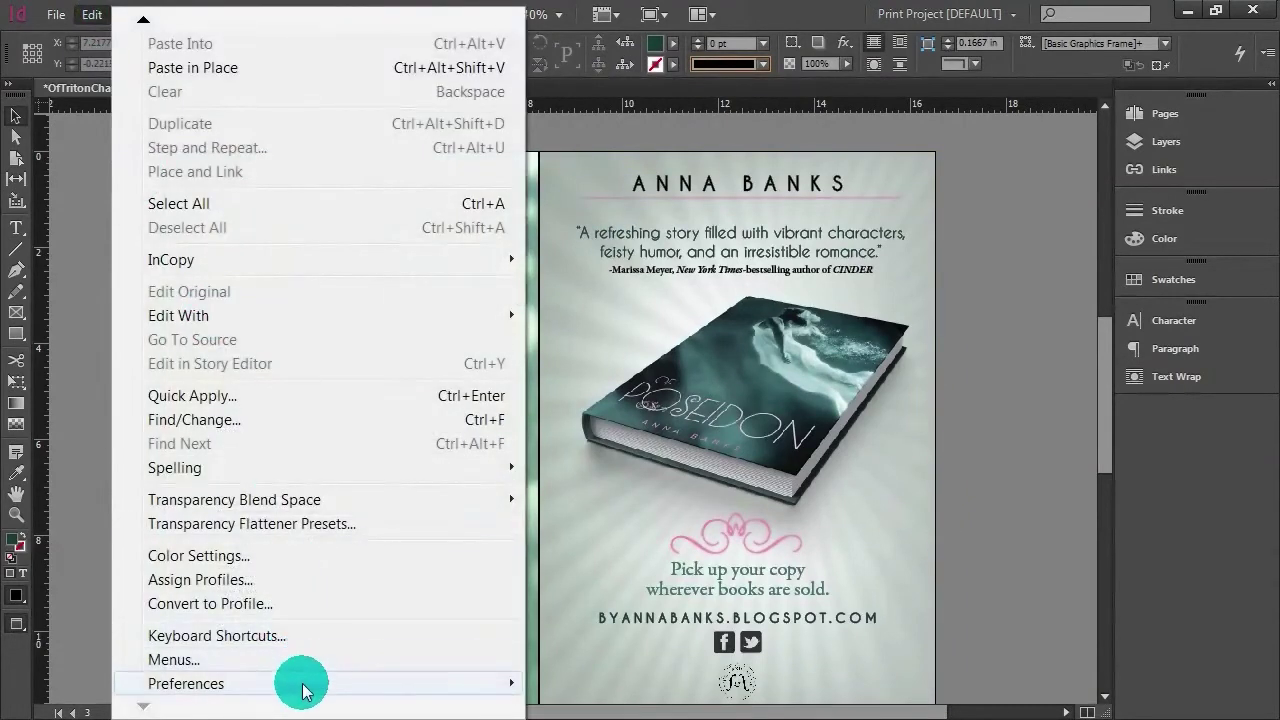
mouse_move(300, 686)
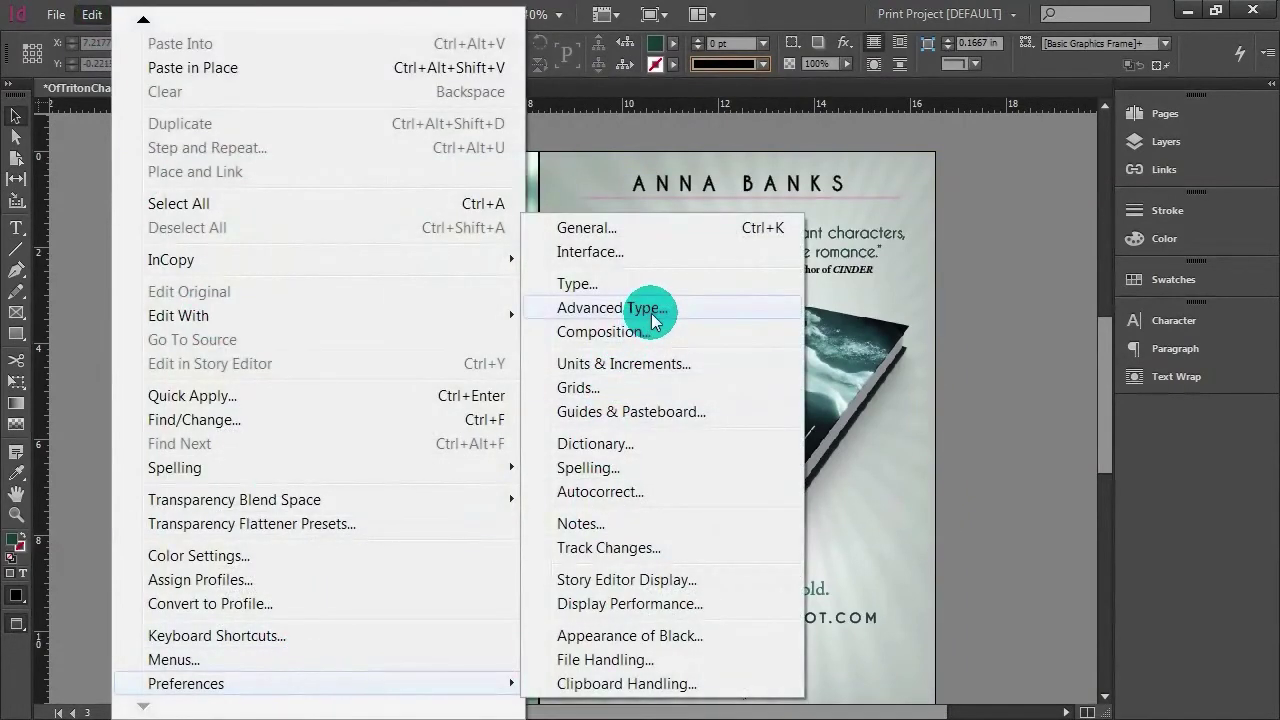
left_click(650, 254)
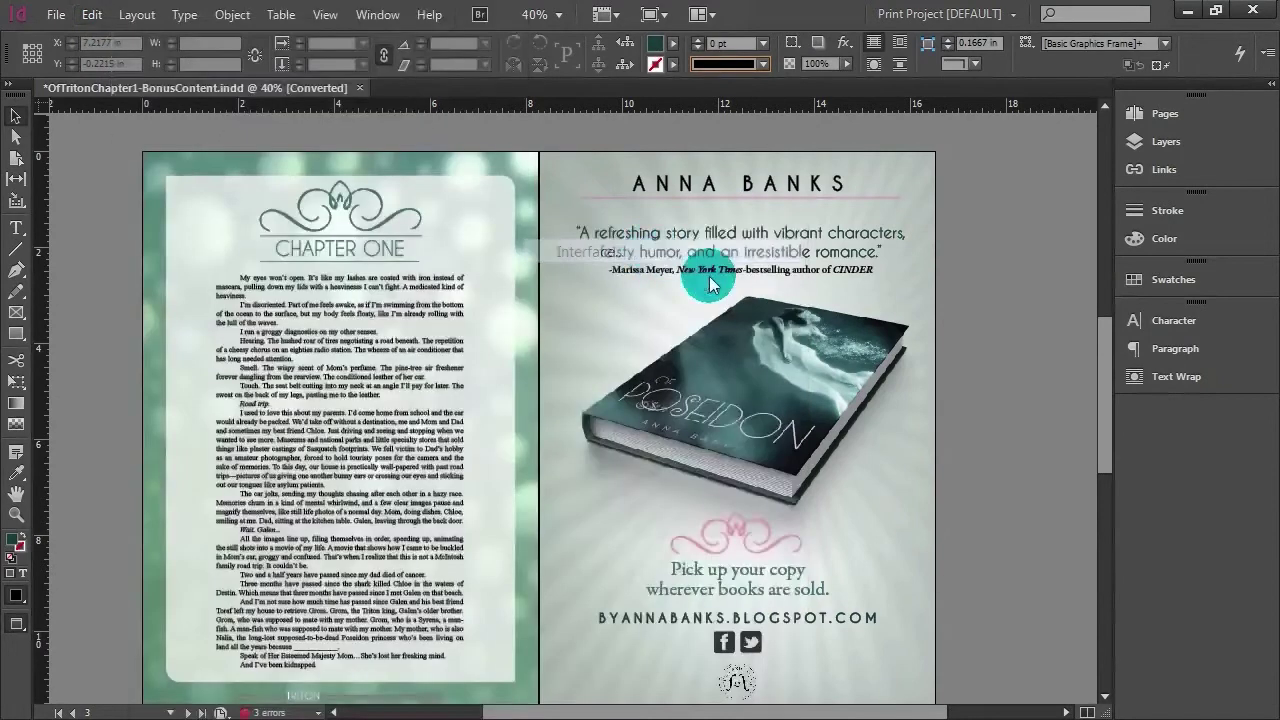
left_click(300, 216)
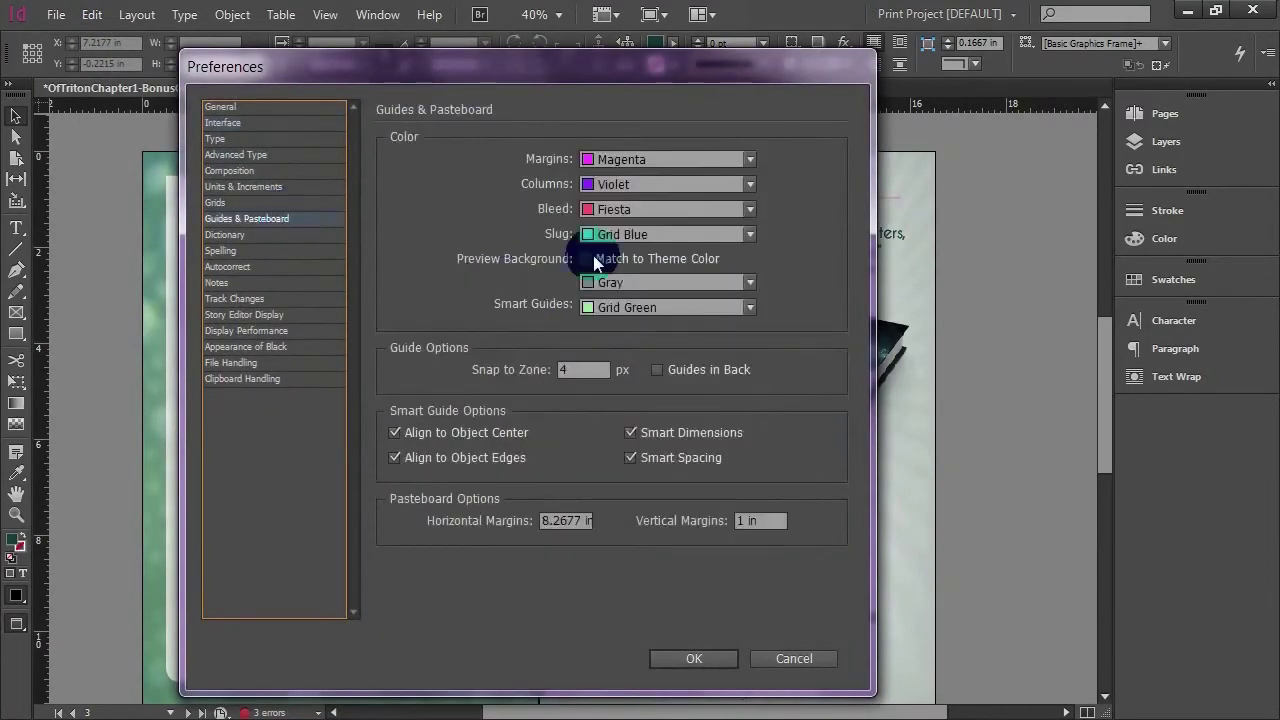
left_click(636, 284)
left_click(645, 462)
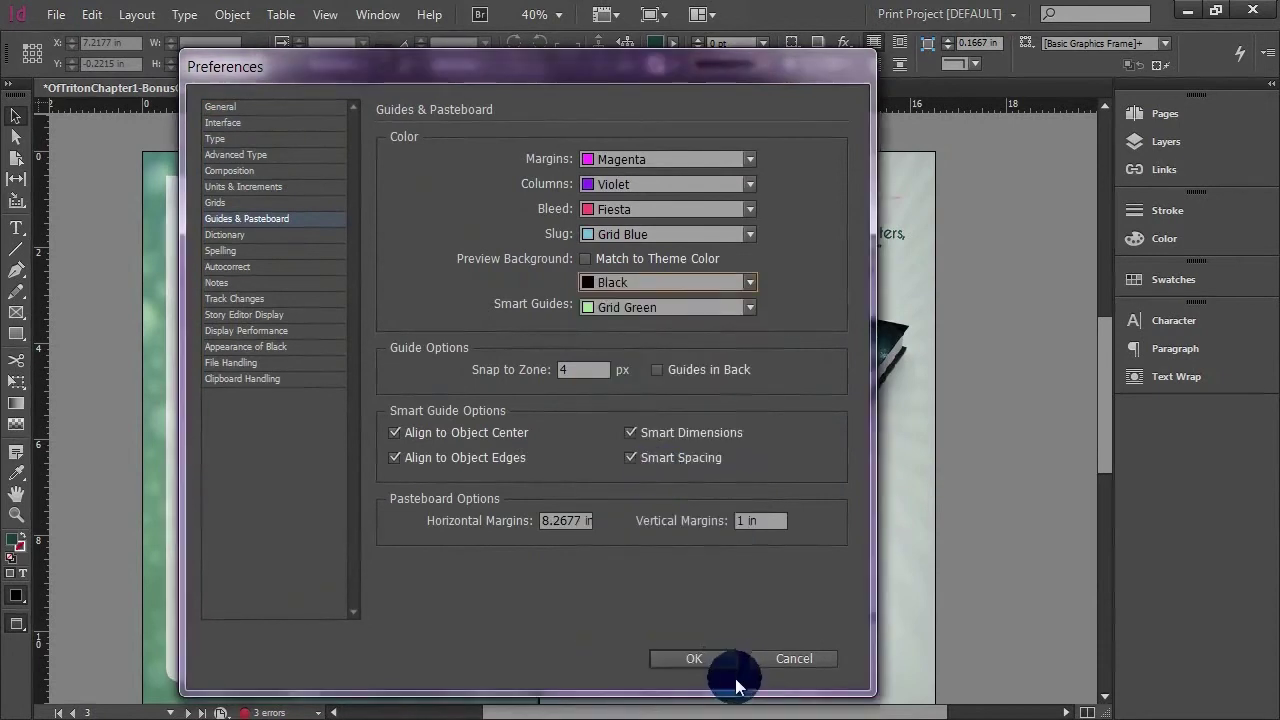
left_click(738, 658)
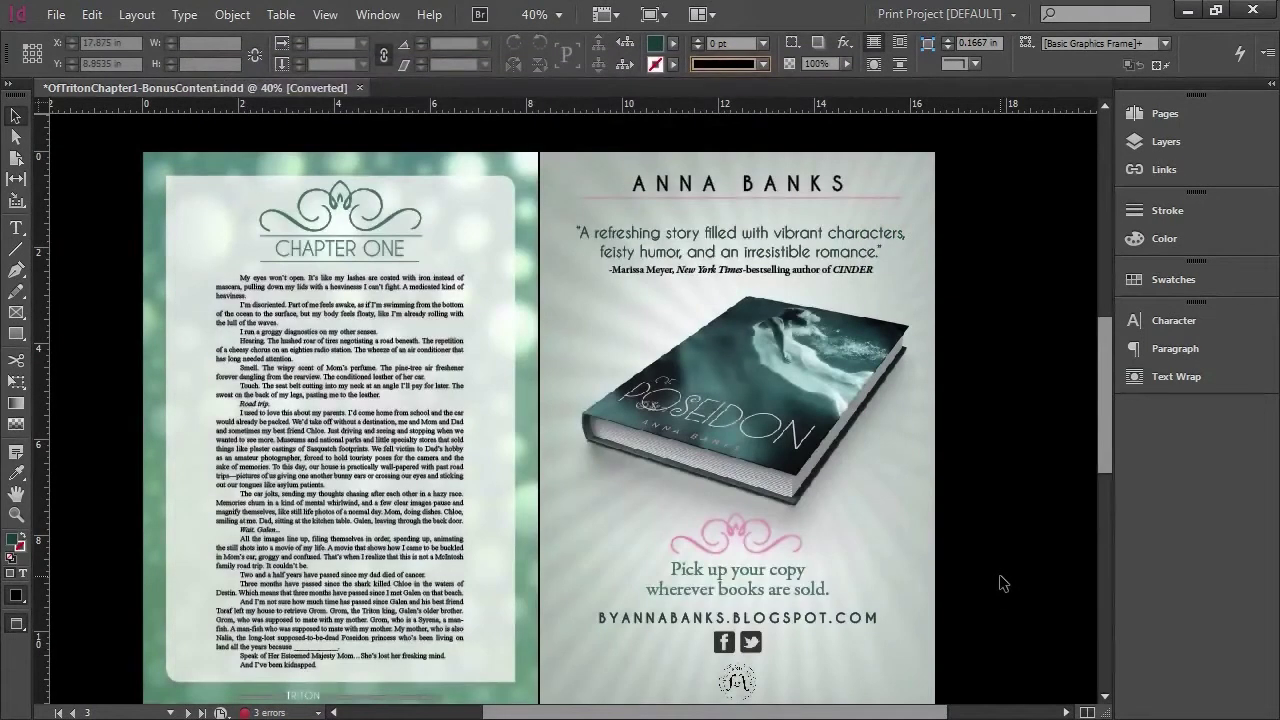
Toggle between Normal and Preview modes, then hide all panels to view pages against black.
scroll(1003, 584, "down", 1)
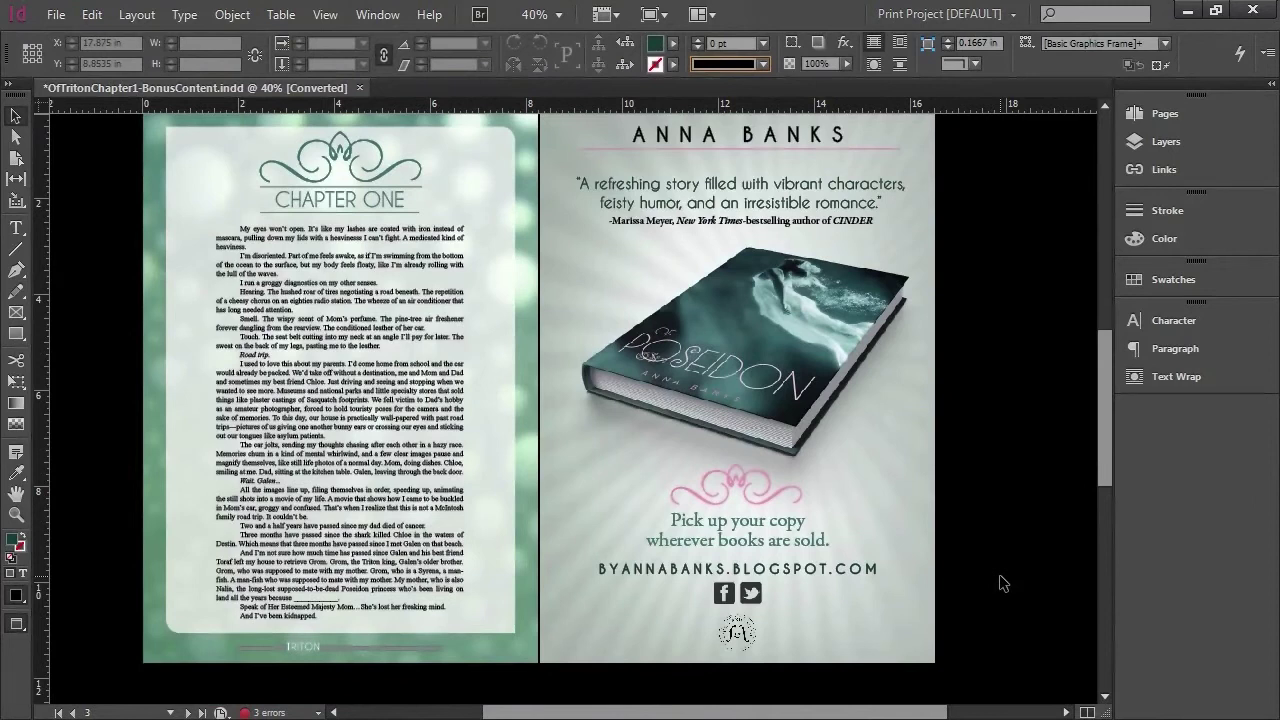
key("w")
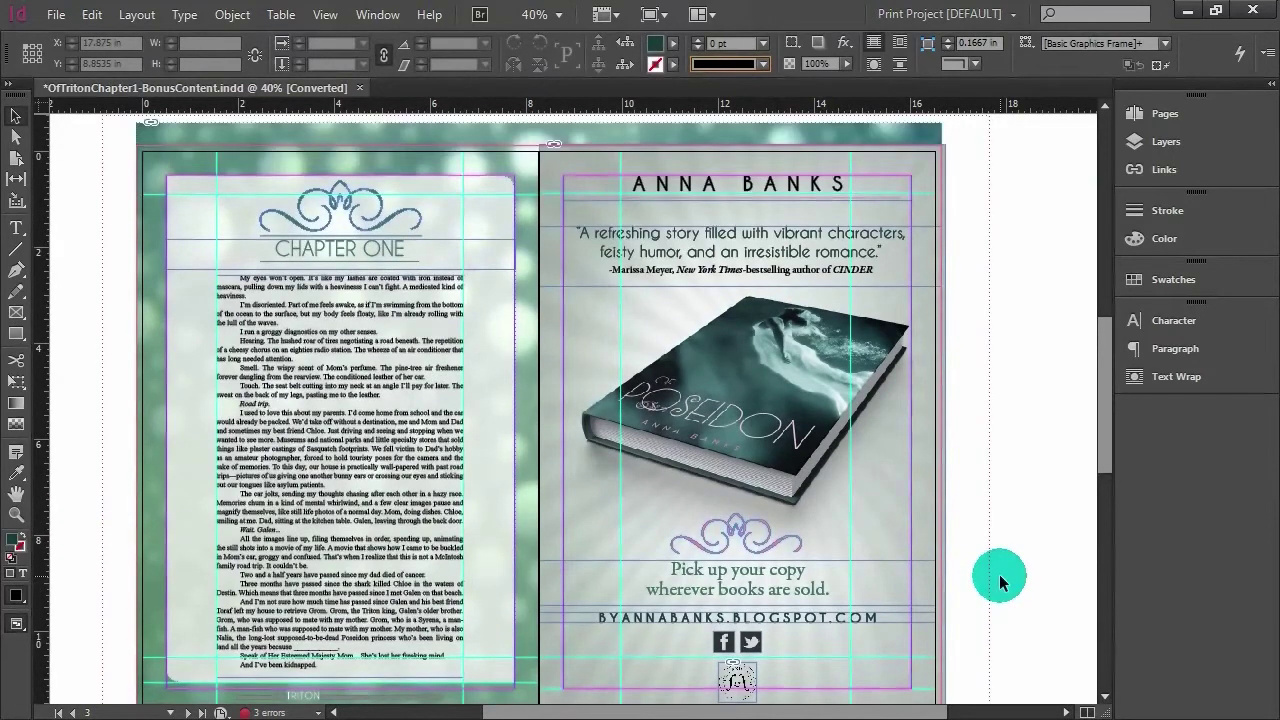
key("w")
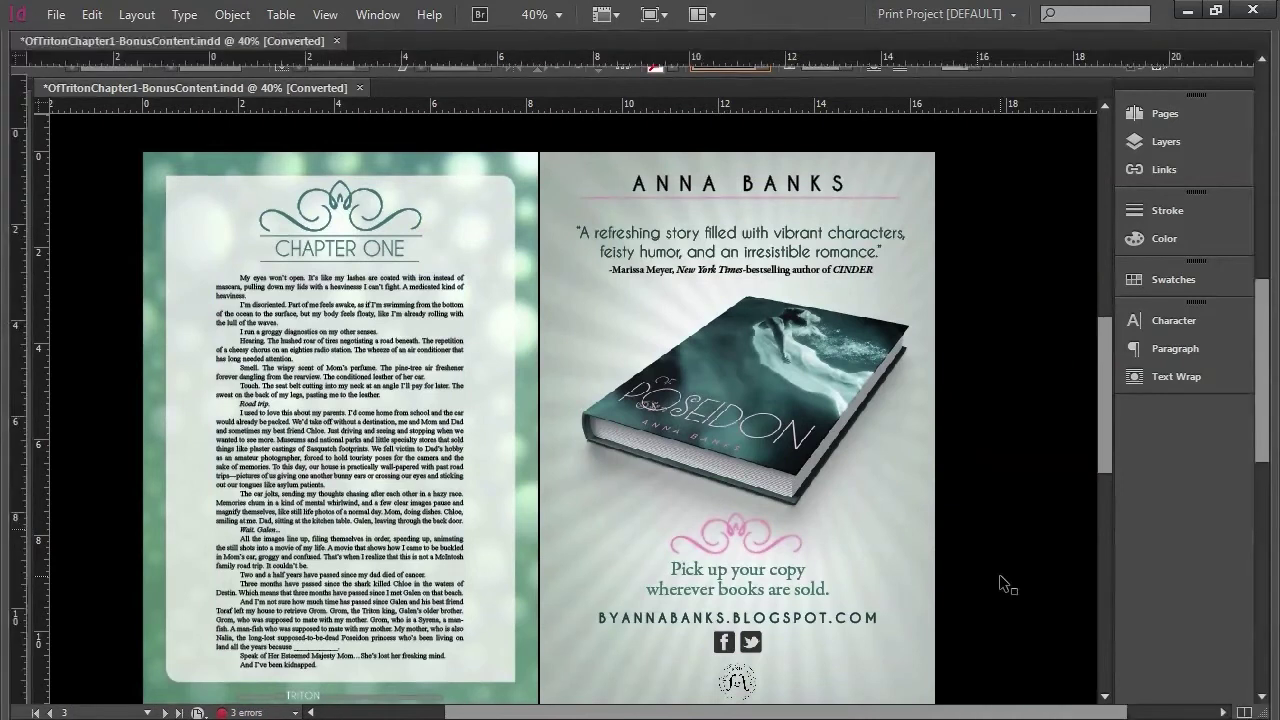
key("Tab")
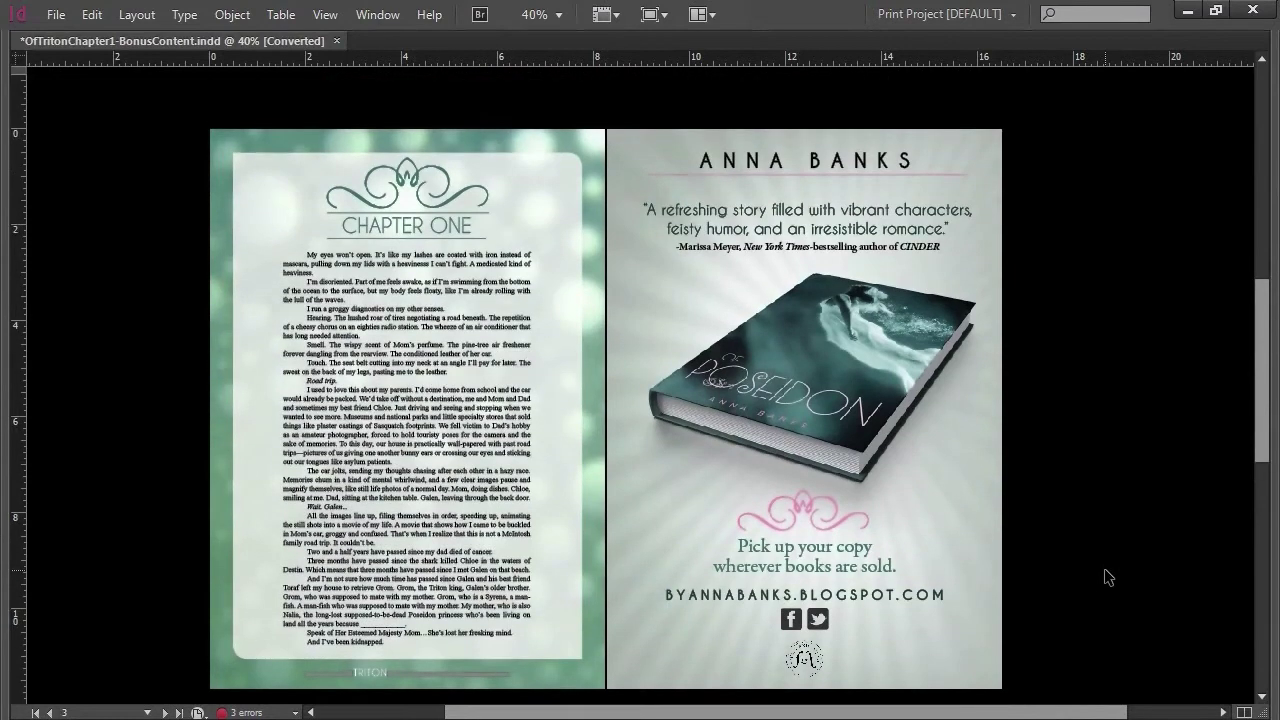
Scroll through the pages, then return to Normal view with the panels shown.
scroll(1104, 568, "up", 10)
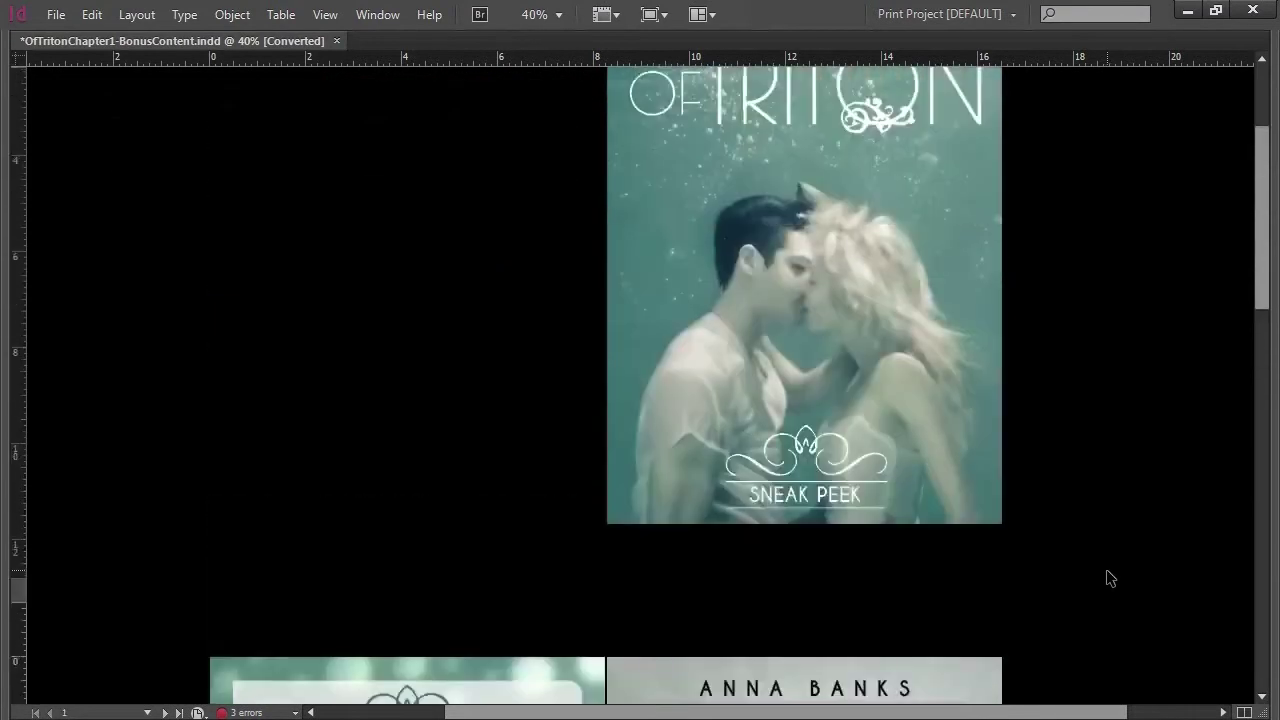
scroll(1107, 571, "down", 15)
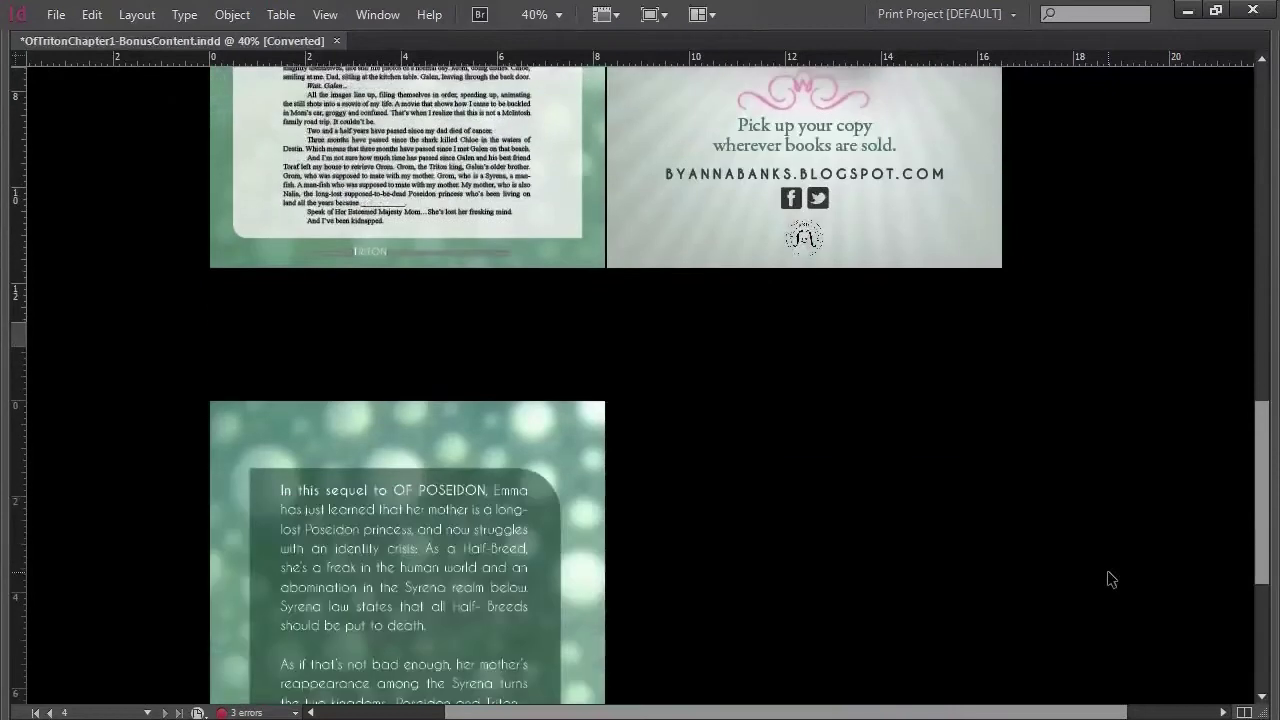
scroll(1107, 578, "down", 1)
scroll(1107, 578, "up", 6)
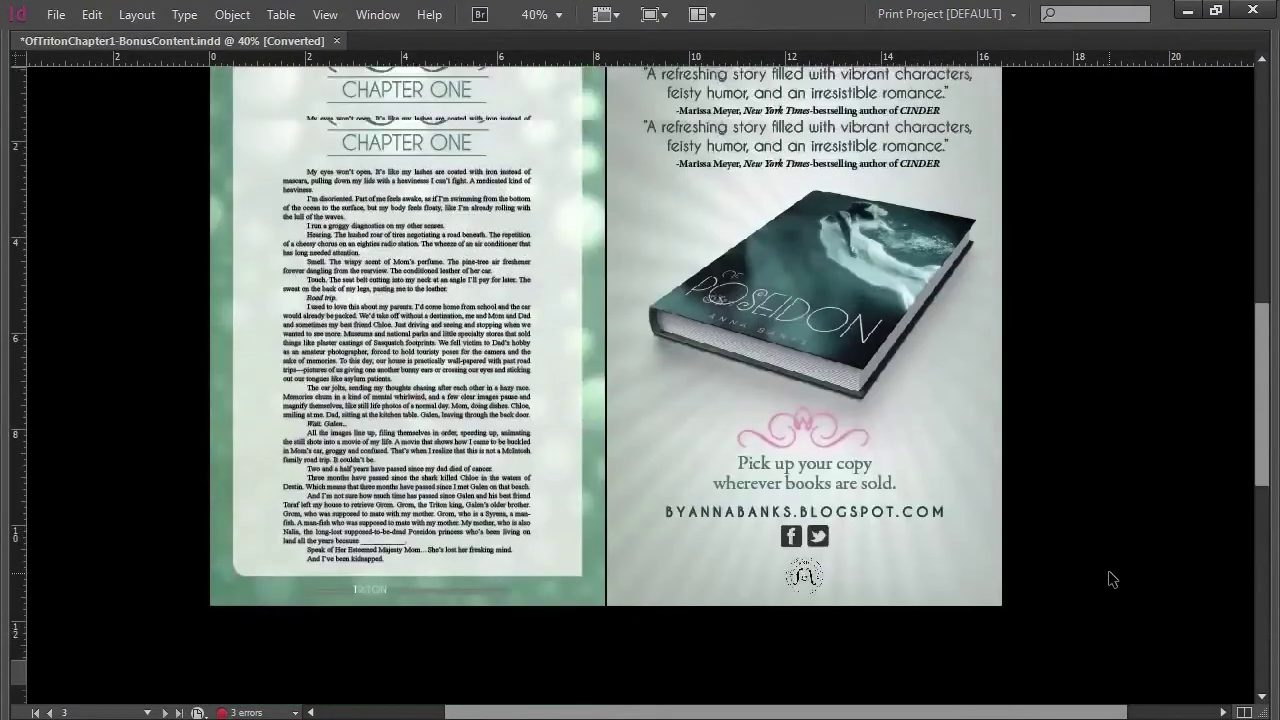
scroll(1110, 578, "down", 1)
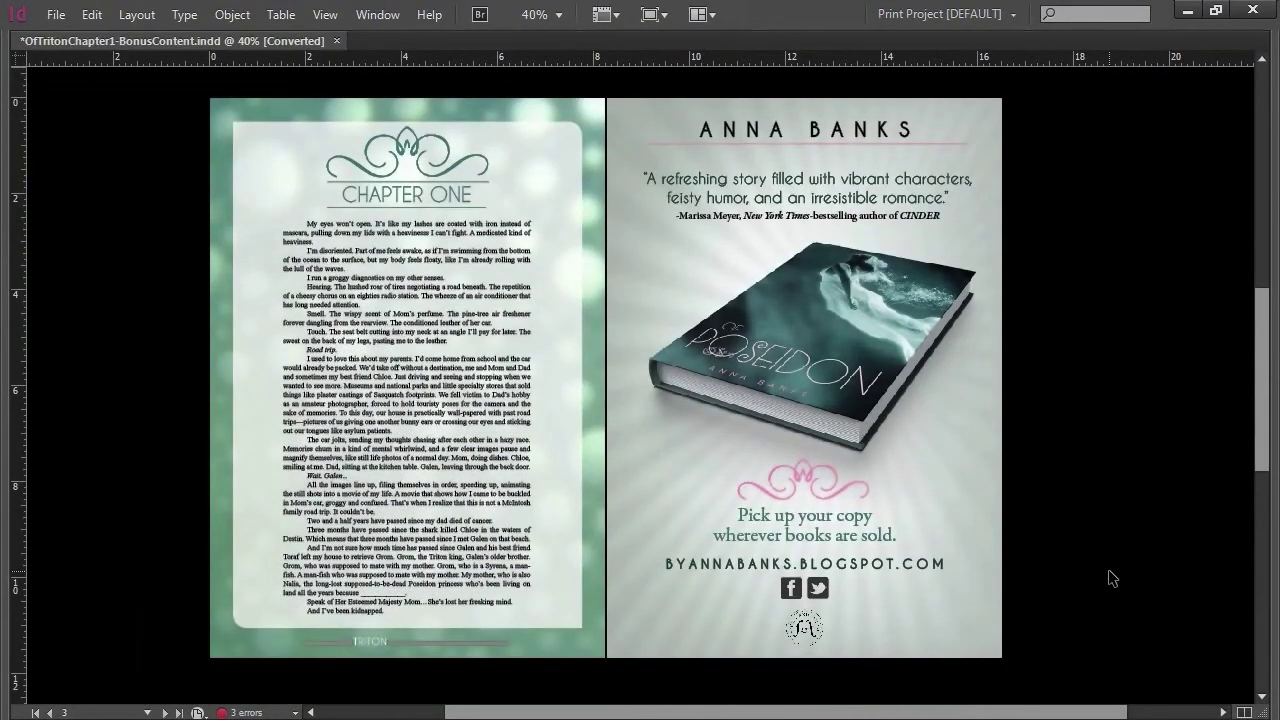
key("w")
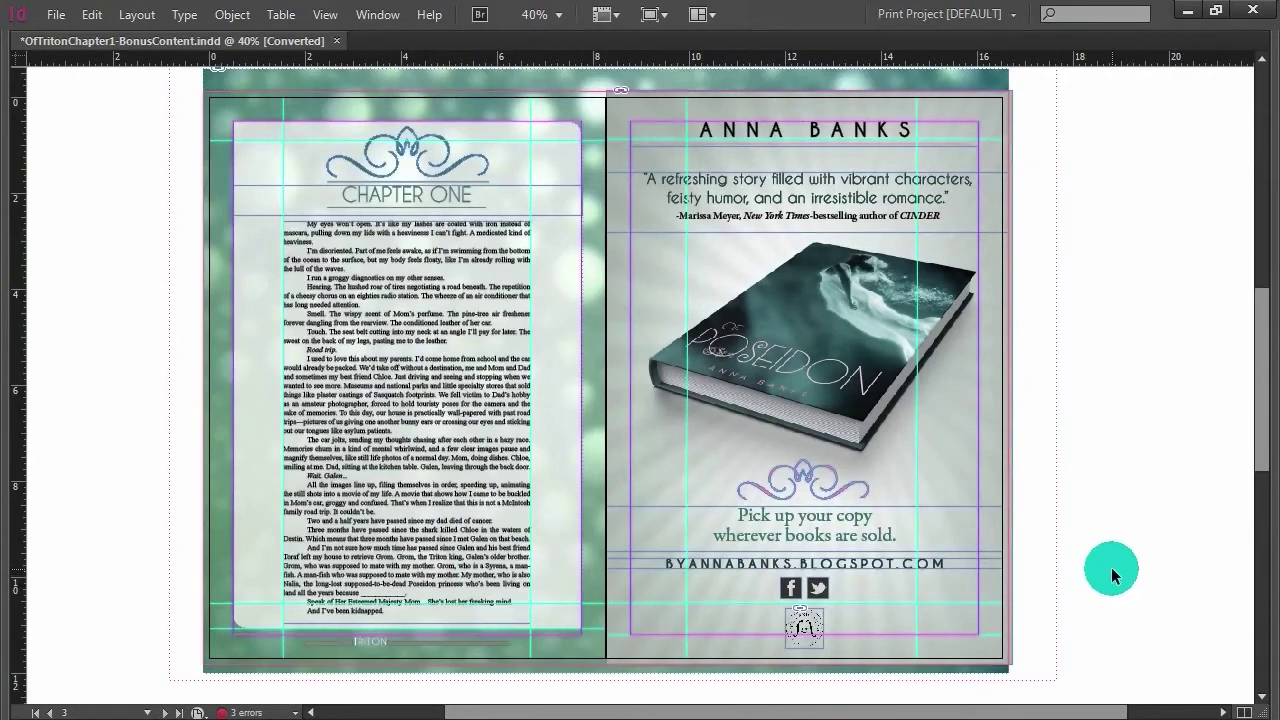
key("Tab")
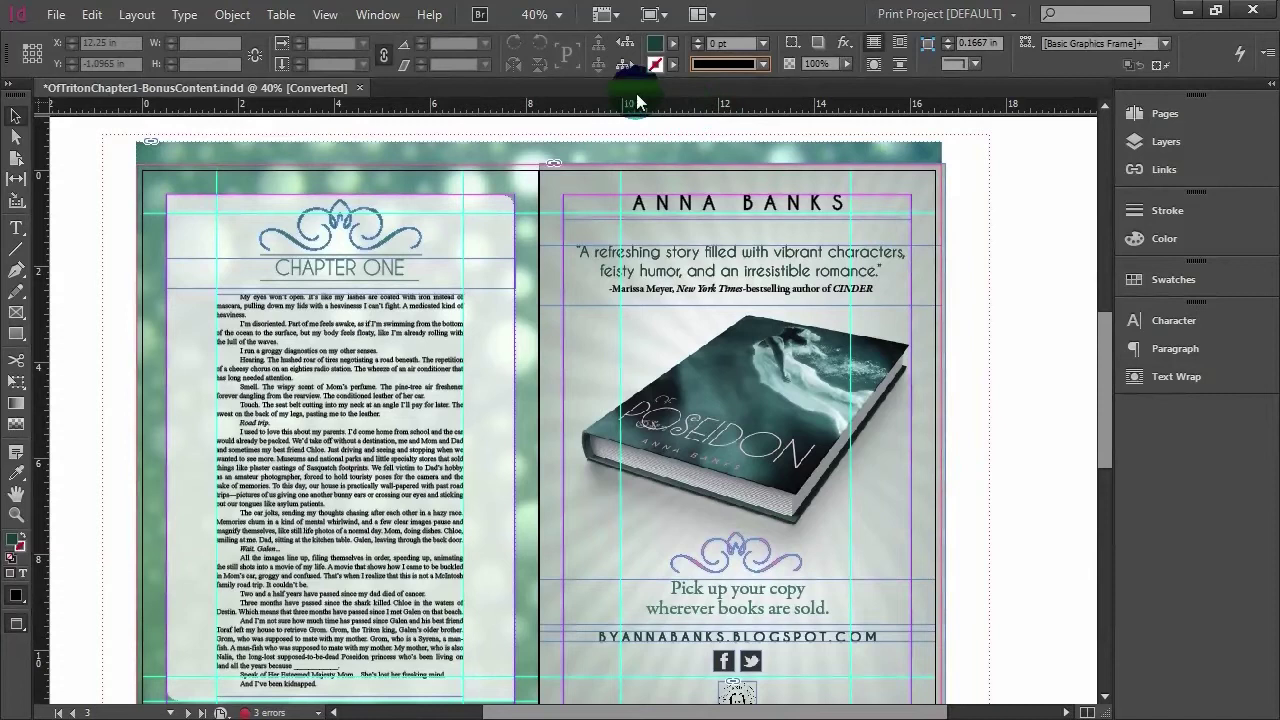
Check the zoom list, leaving 40%, and show the Window menu's panel list.
left_click(560, 14)
left_click(560, 14)
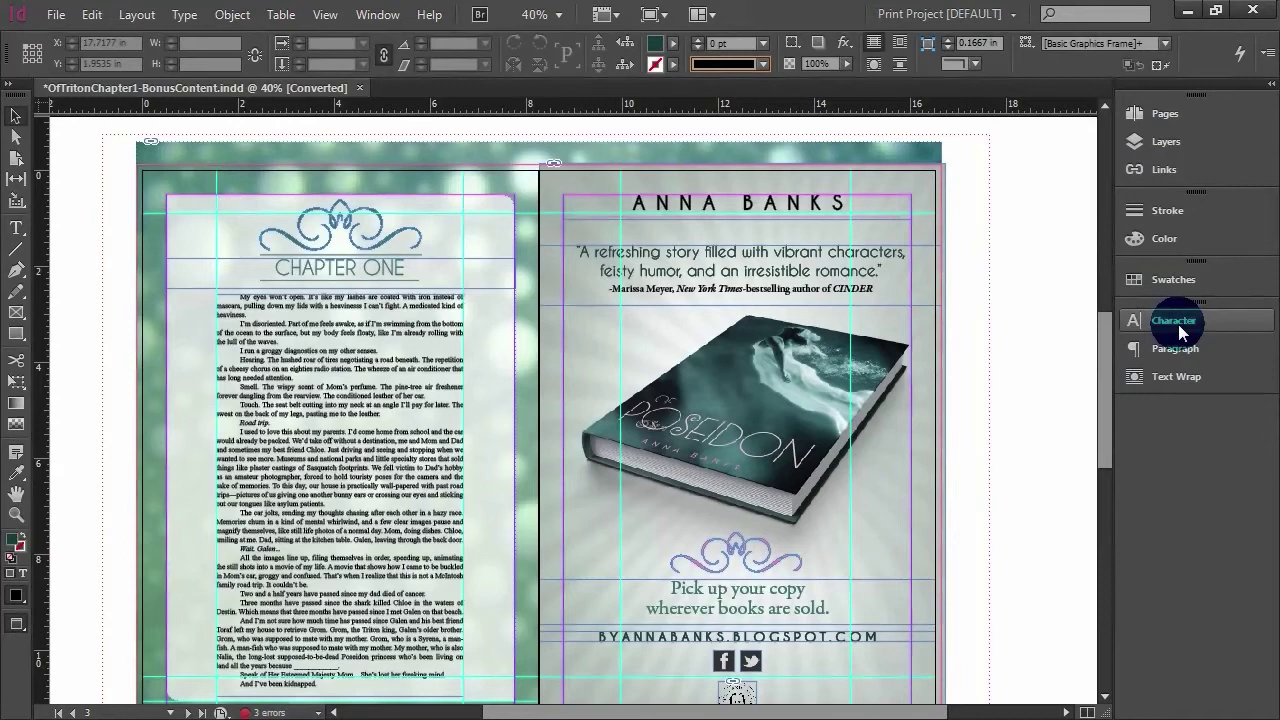
left_click(378, 14)
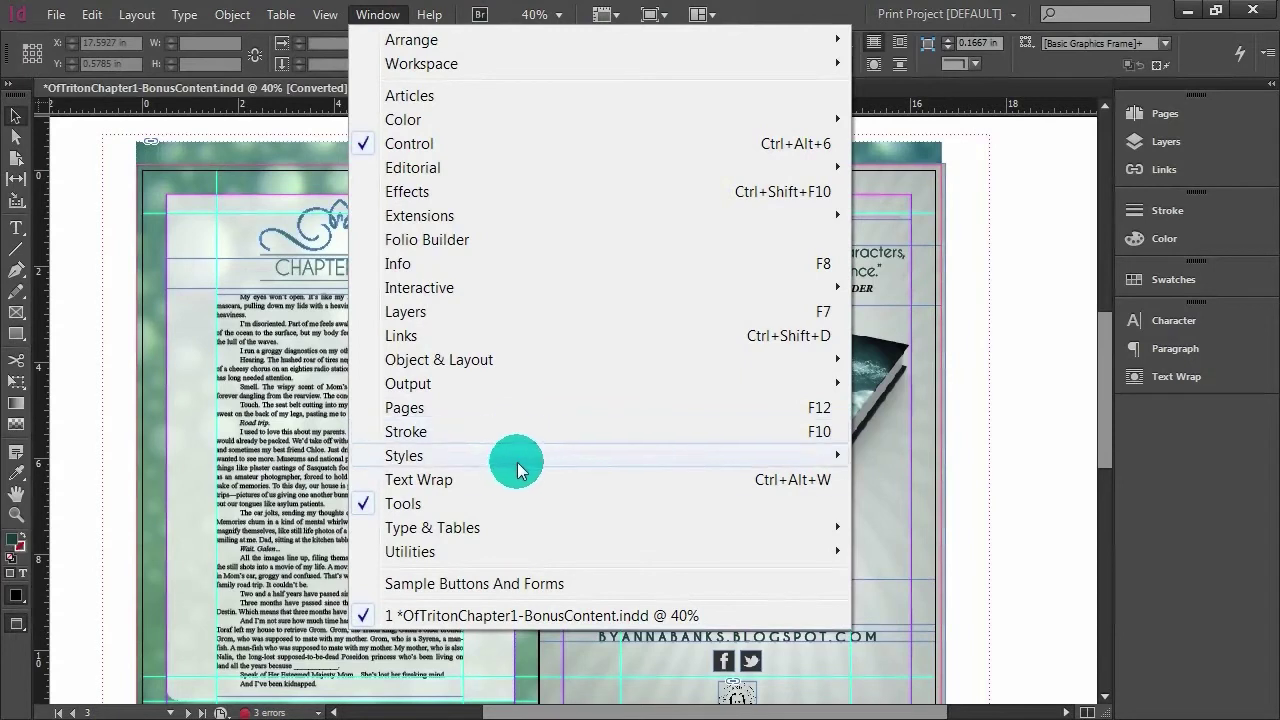
Open Window > Styles > Character Styles and dock the style panels beneath Character.
mouse_move(528, 524)
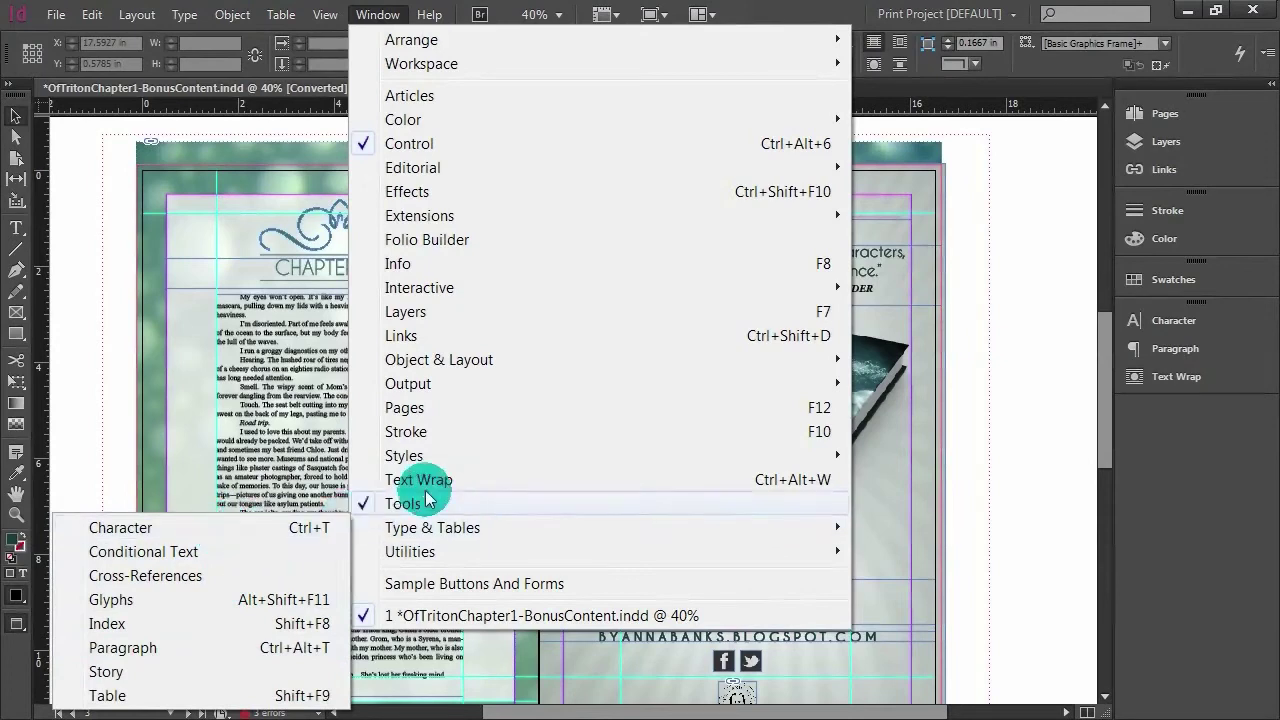
mouse_move(445, 462)
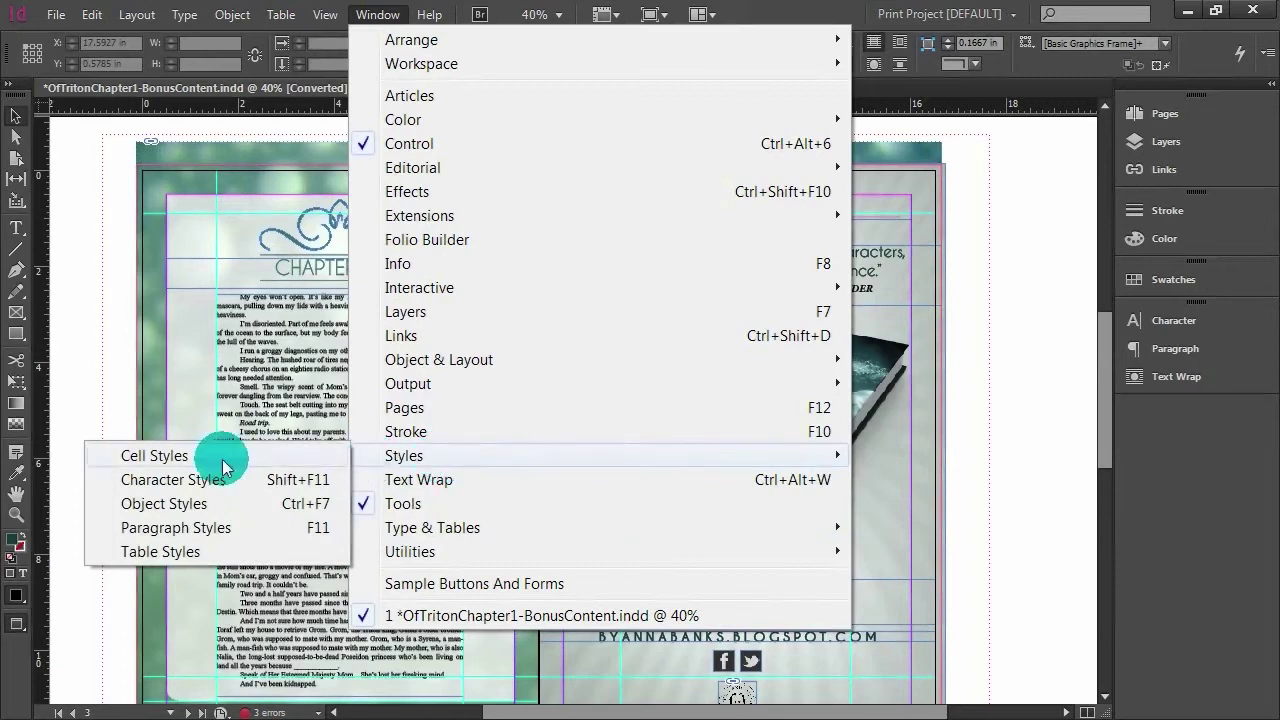
left_click(176, 480)
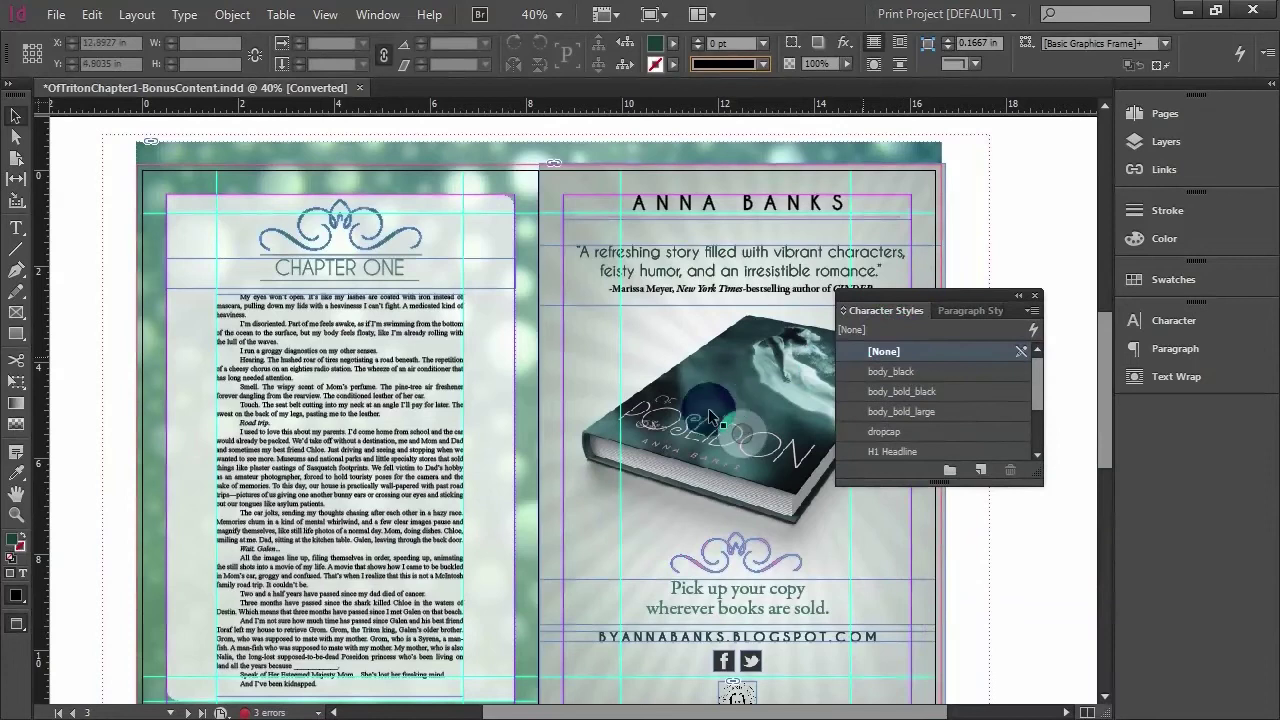
left_click_drag(877, 327, 1130, 346)
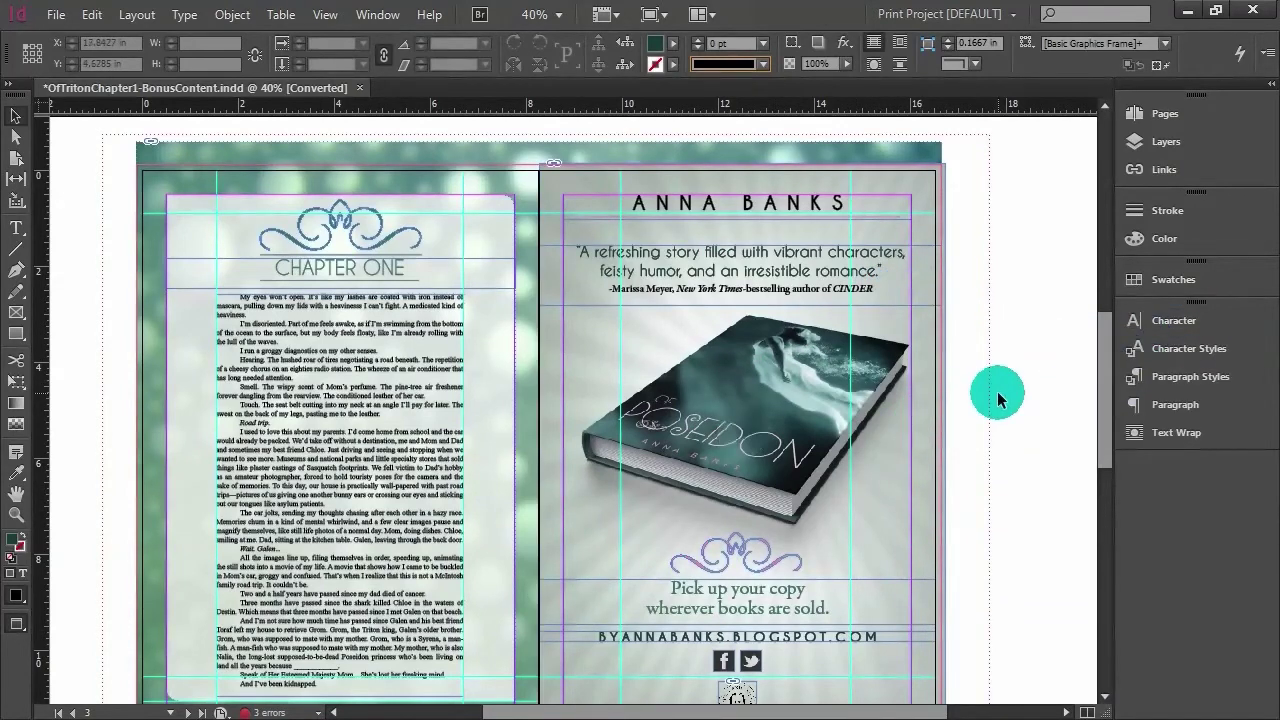
Switch between the docked Character and Character Styles panels, ending on Character showing Minion Pro 12 pt.
left_click(1177, 331)
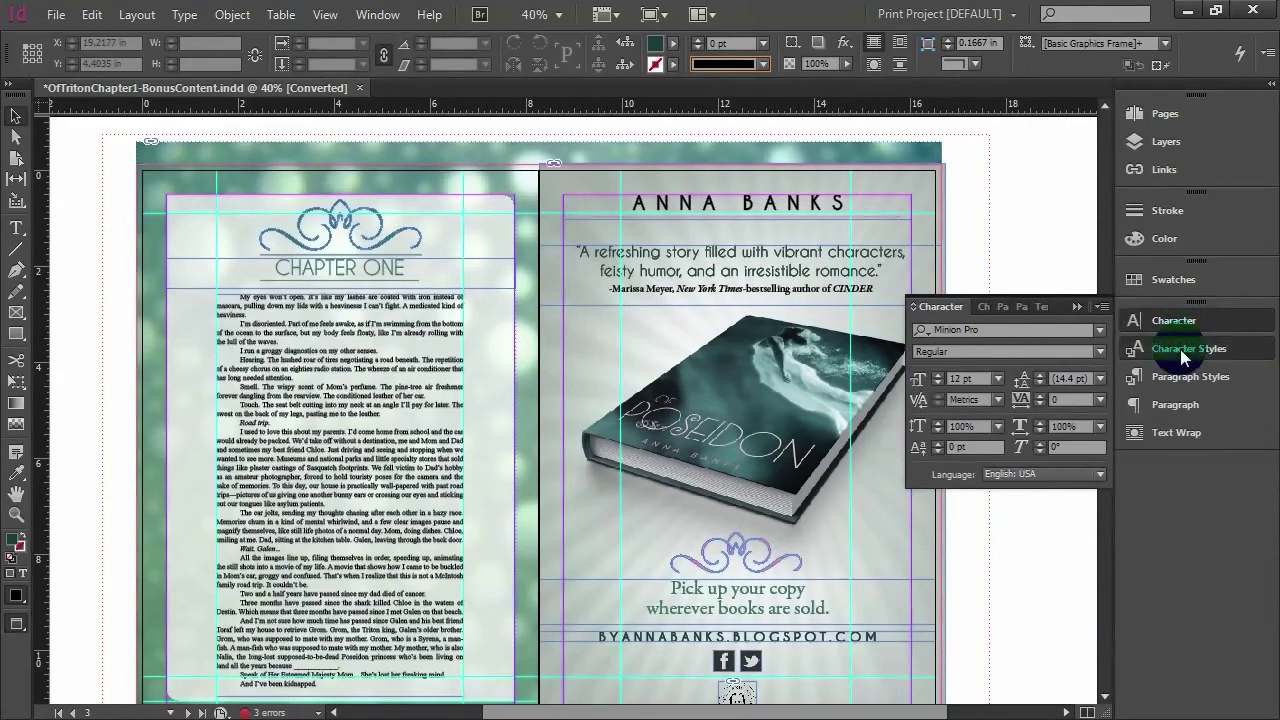
left_click(1180, 349)
left_click(1178, 322)
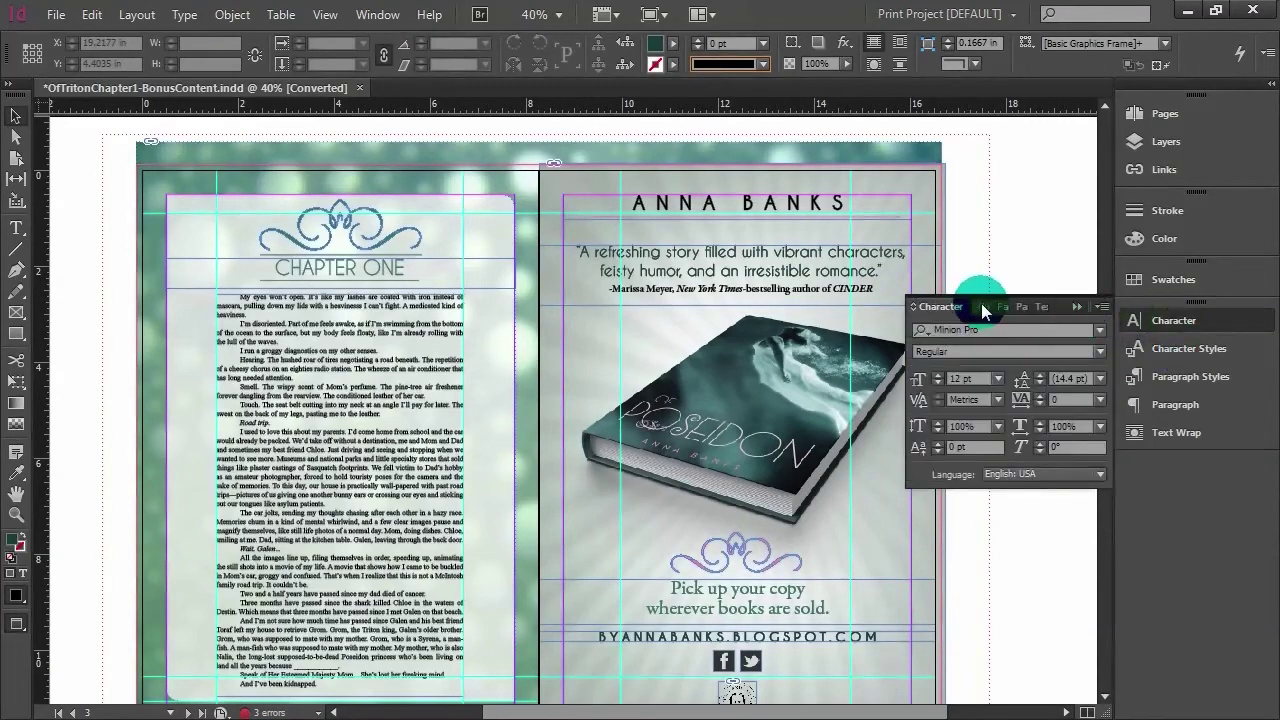
left_click(988, 307)
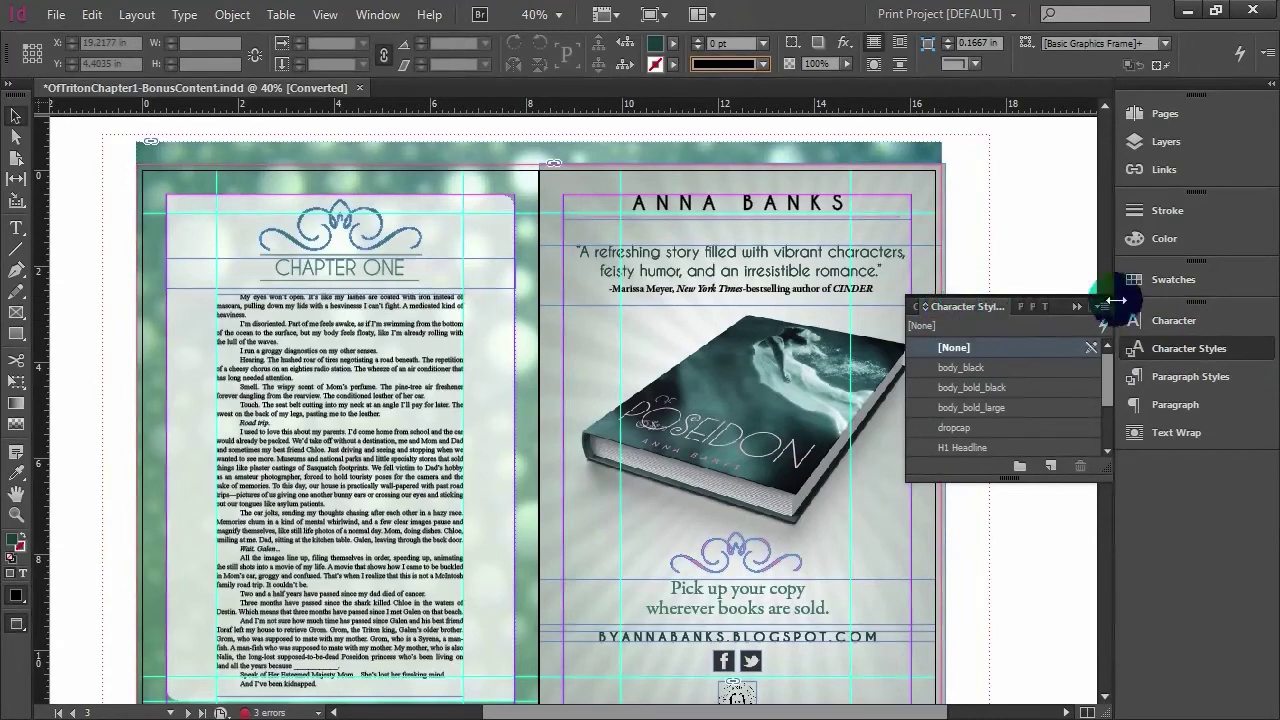
left_click(1168, 349)
left_click(1168, 331)
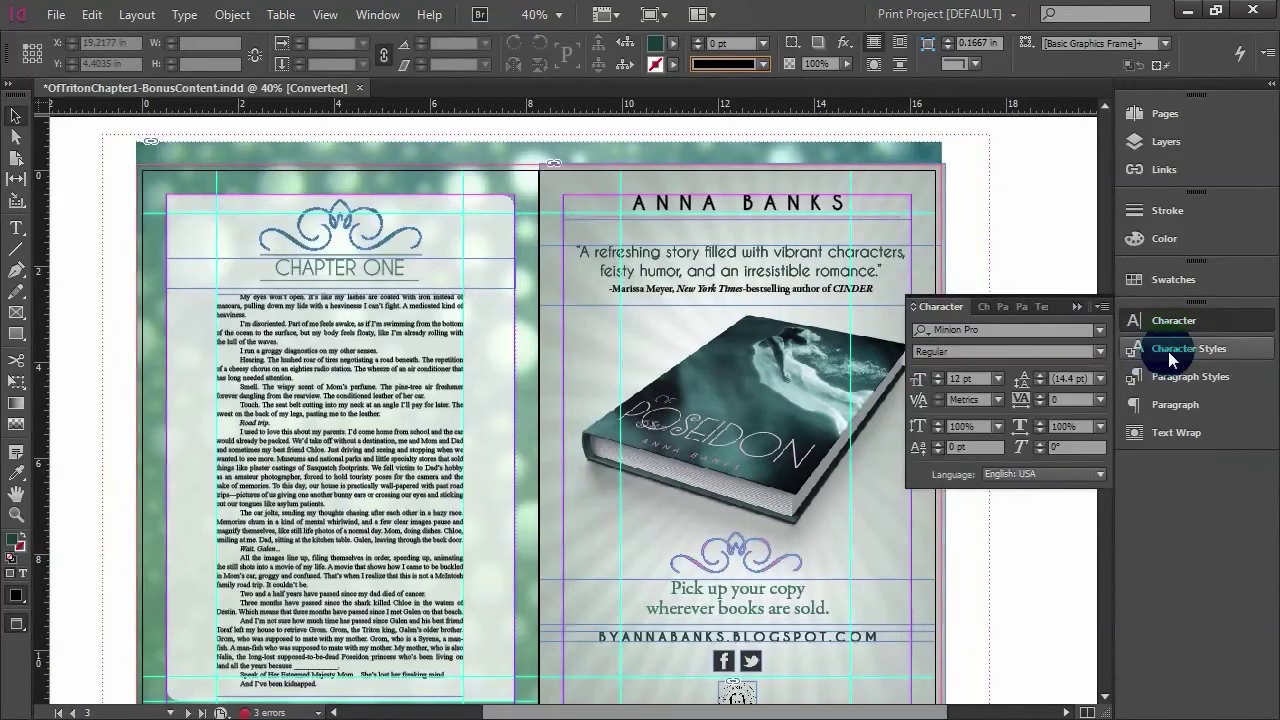
left_click(1168, 351)
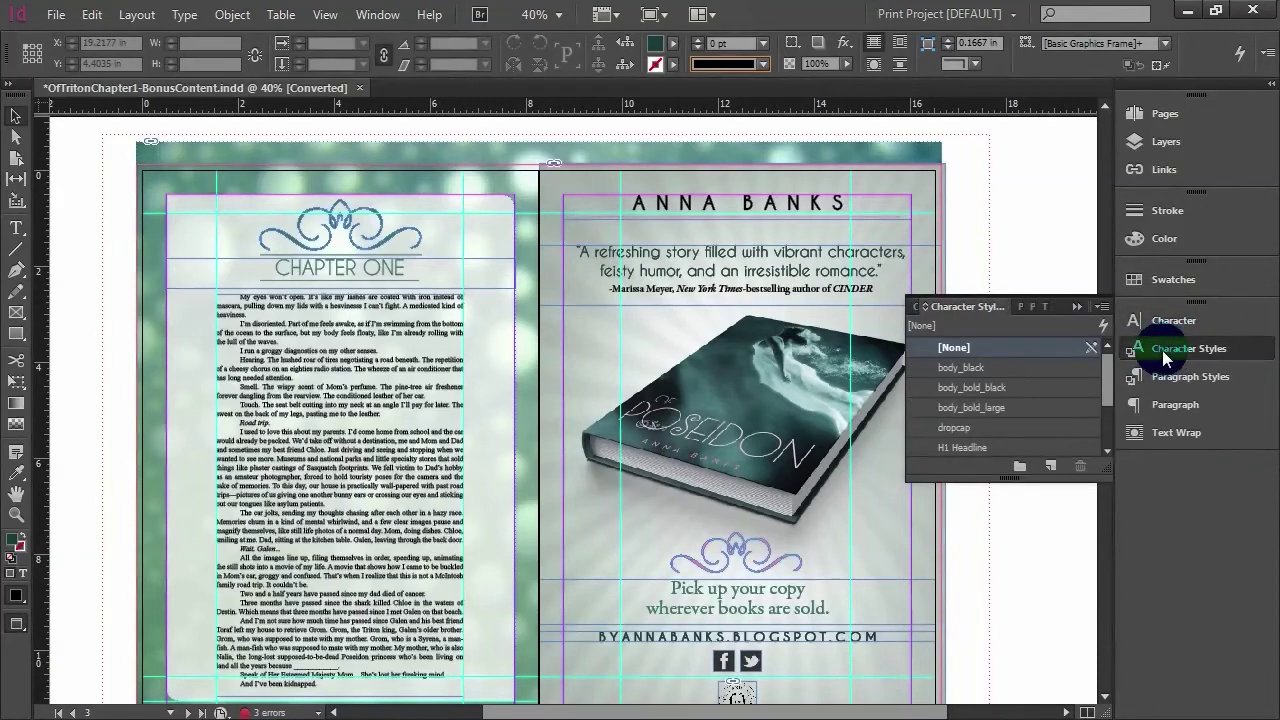
left_click(982, 313)
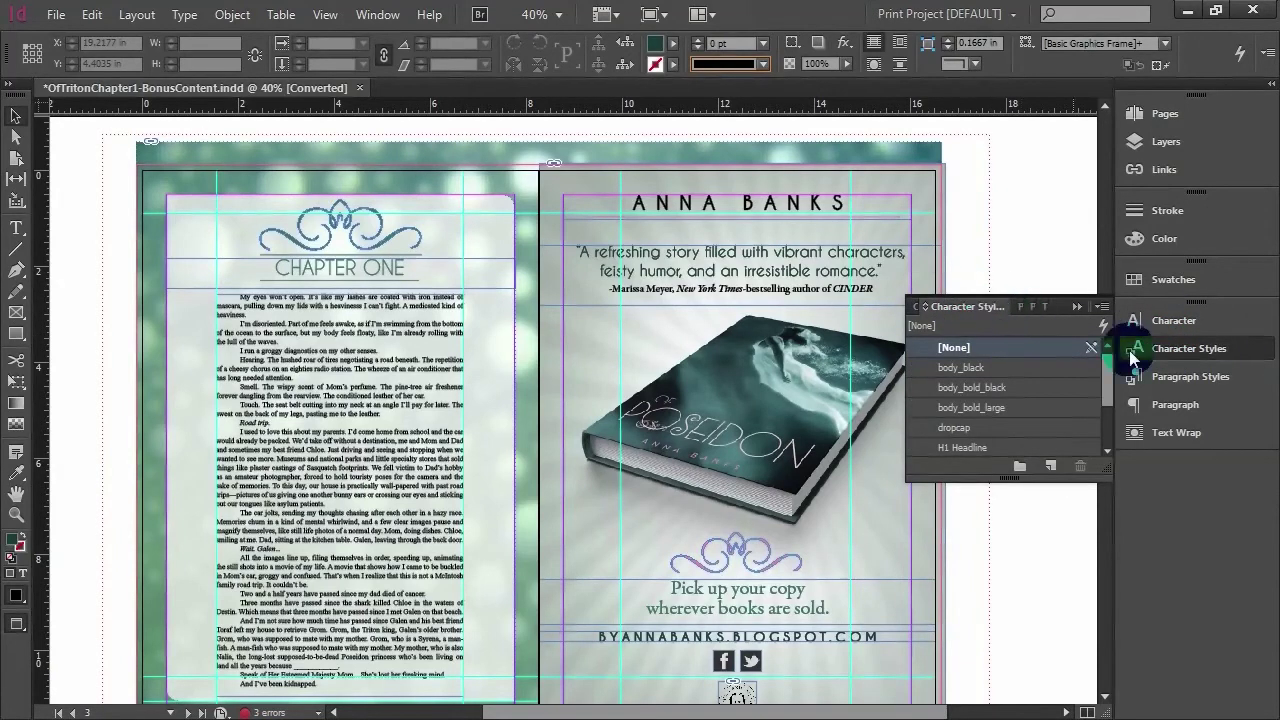
left_click(1168, 321)
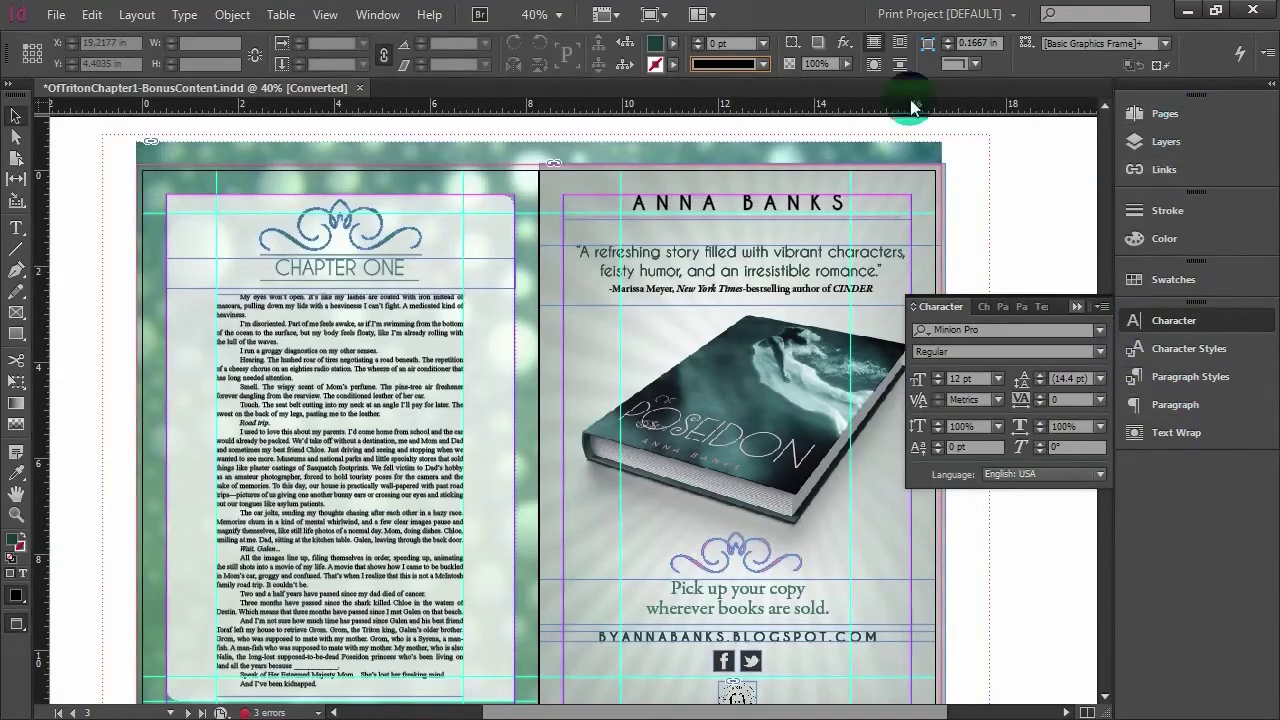
Start a New Workspace named Untitled, cancel it, and show the Window menu again.
left_click(376, 14)
mouse_move(410, 60)
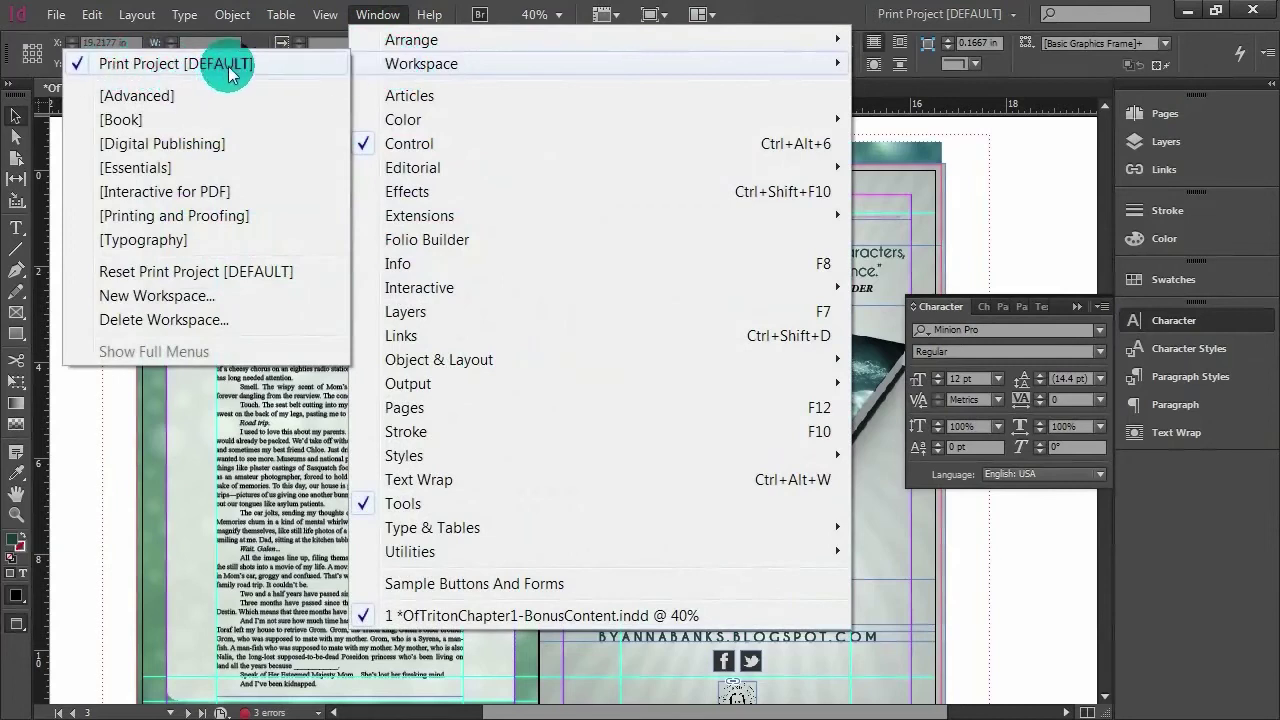
left_click(226, 294)
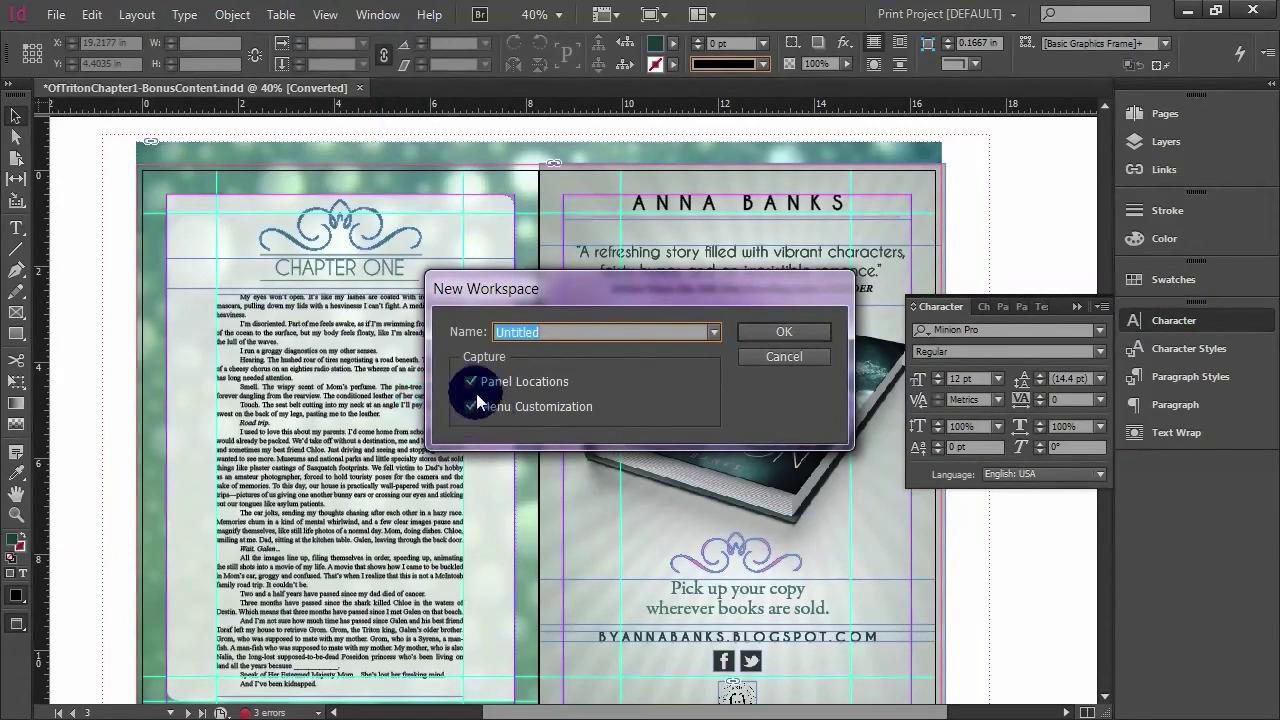
left_click(797, 360)
left_click(378, 14)
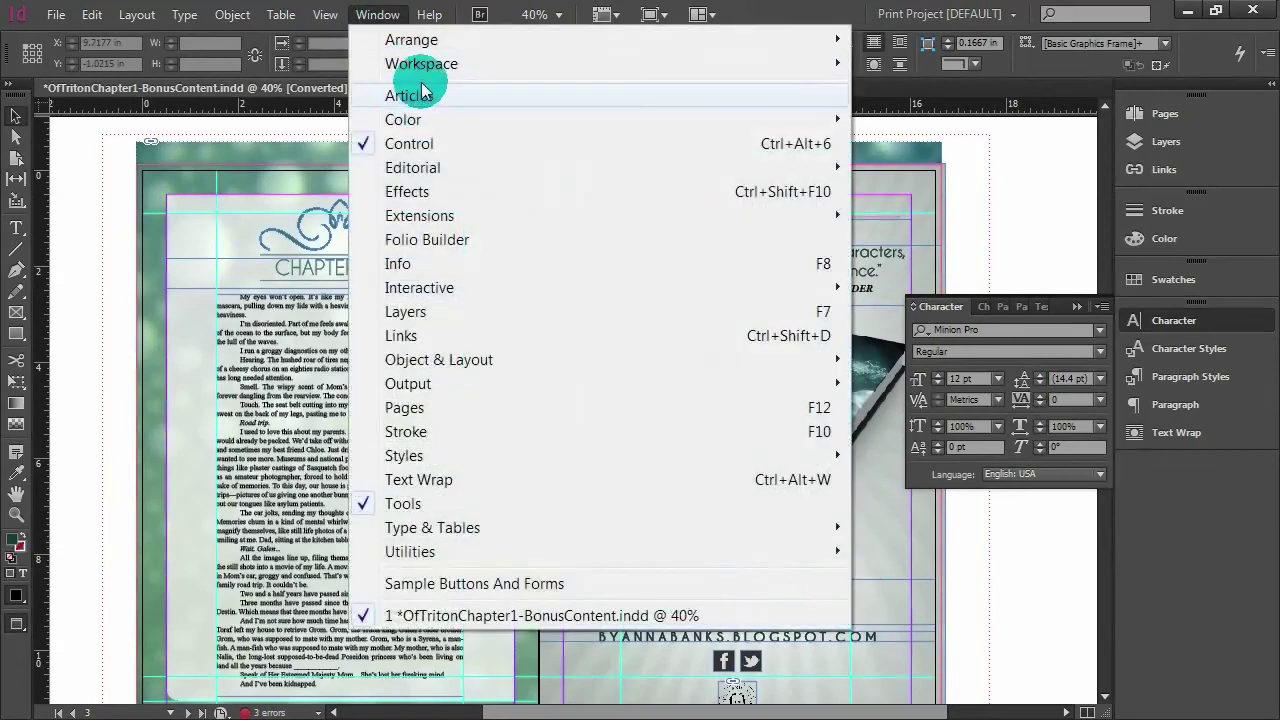
Try the [Printing and Proofing] workspace, return to Print Project [DEFAULT], and collapse the Character panel into the dock.
mouse_move(423, 70)
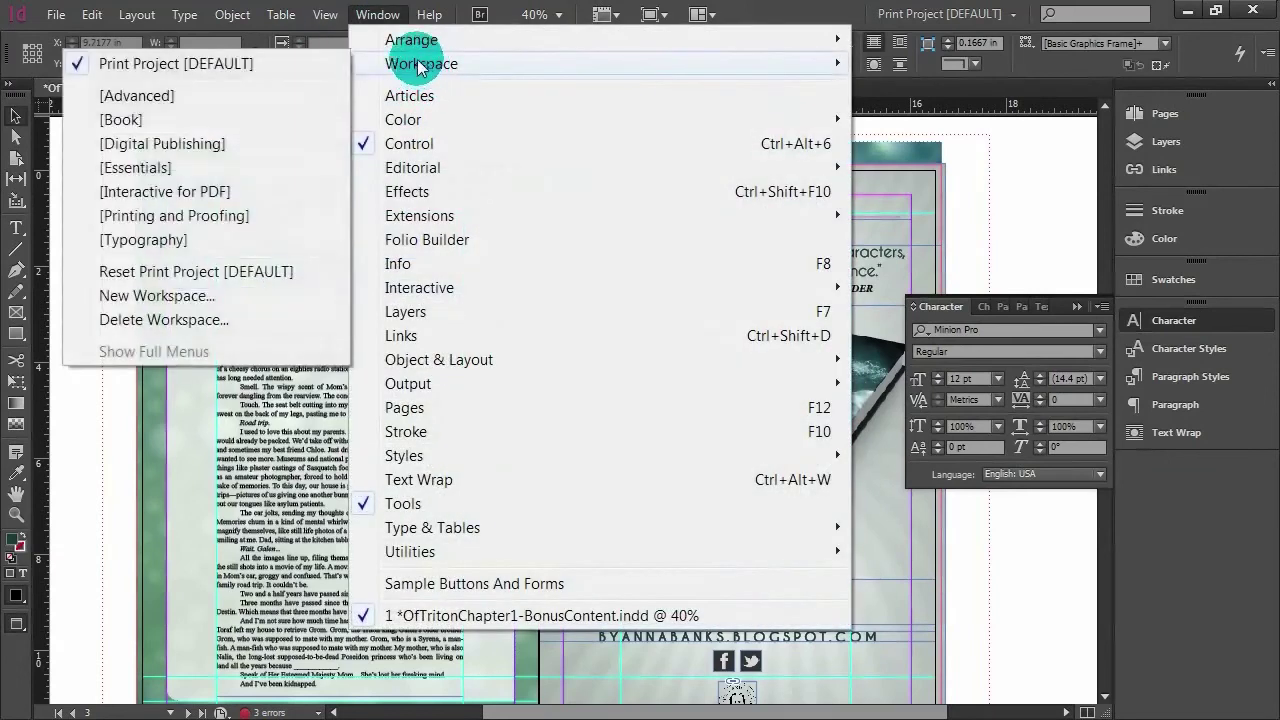
left_click(243, 214)
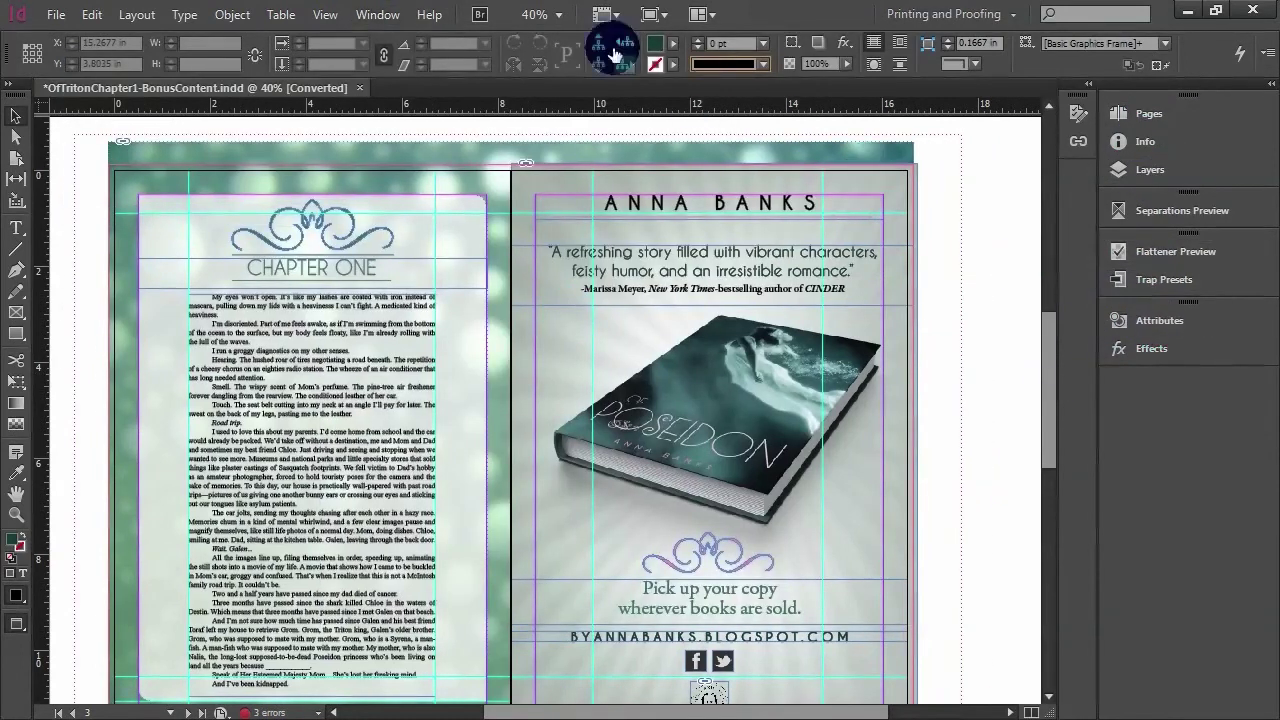
left_click(377, 14)
mouse_move(395, 63)
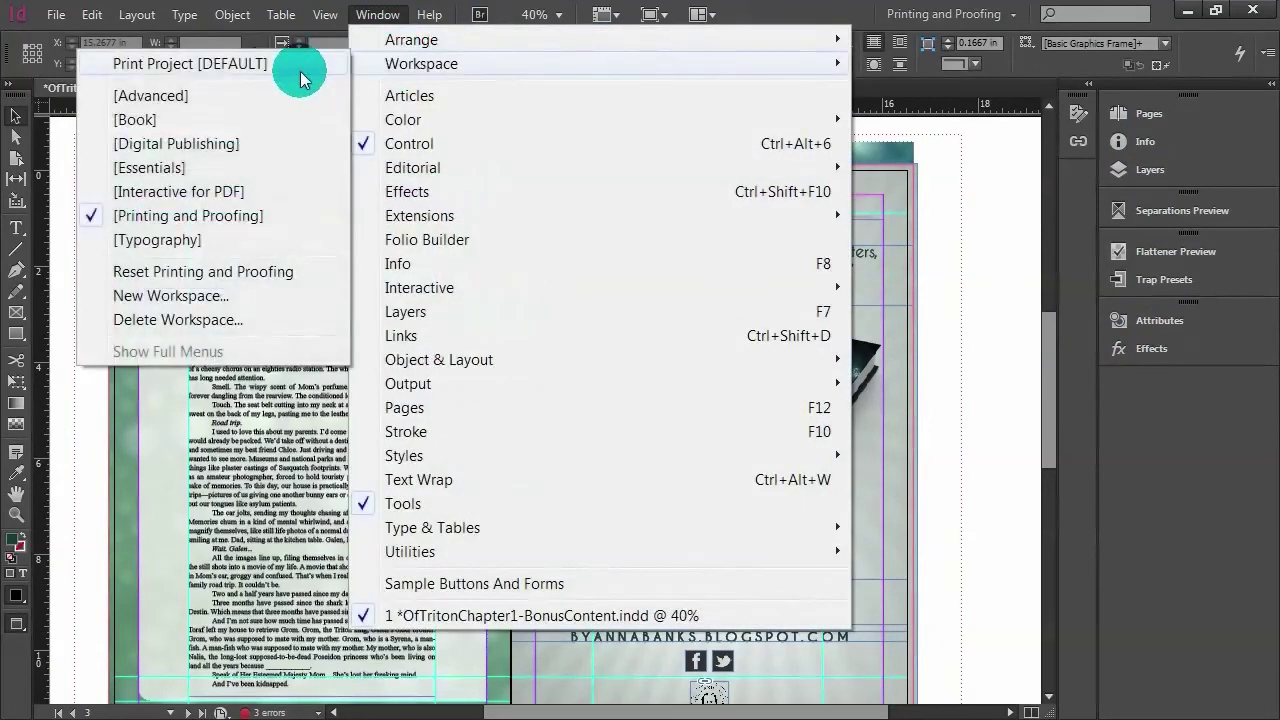
left_click(301, 70)
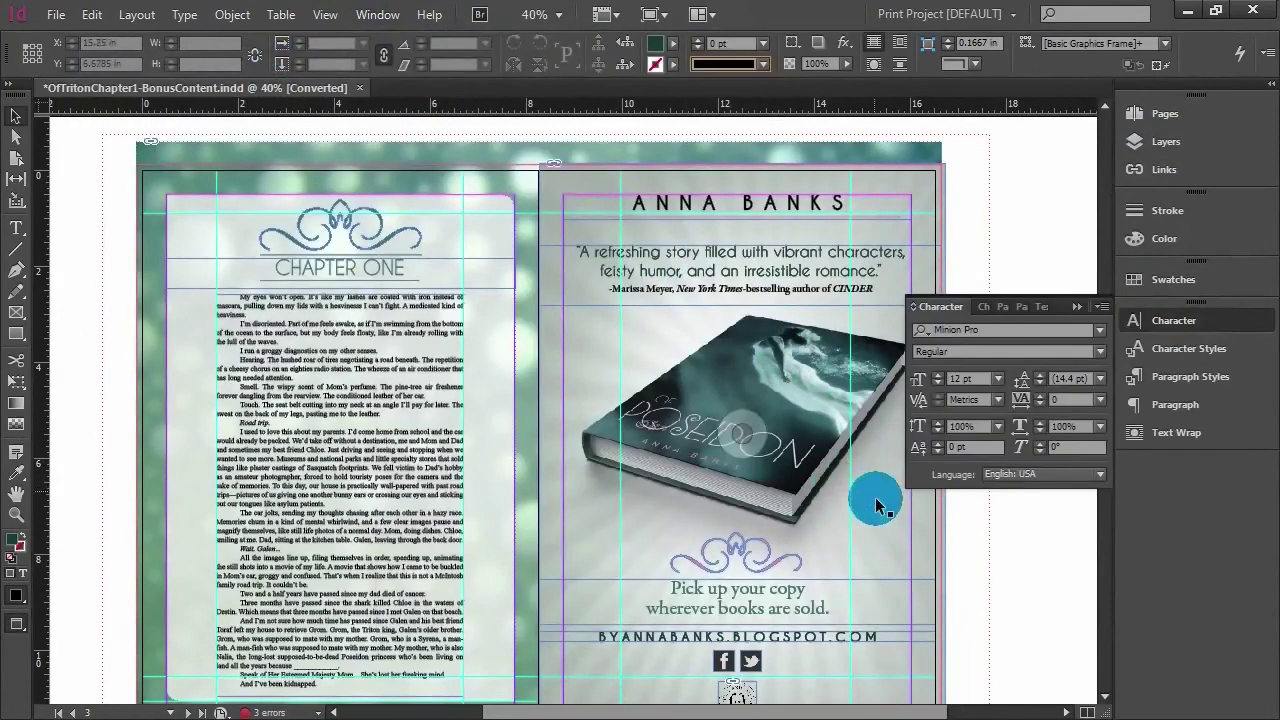
left_click(1066, 427)
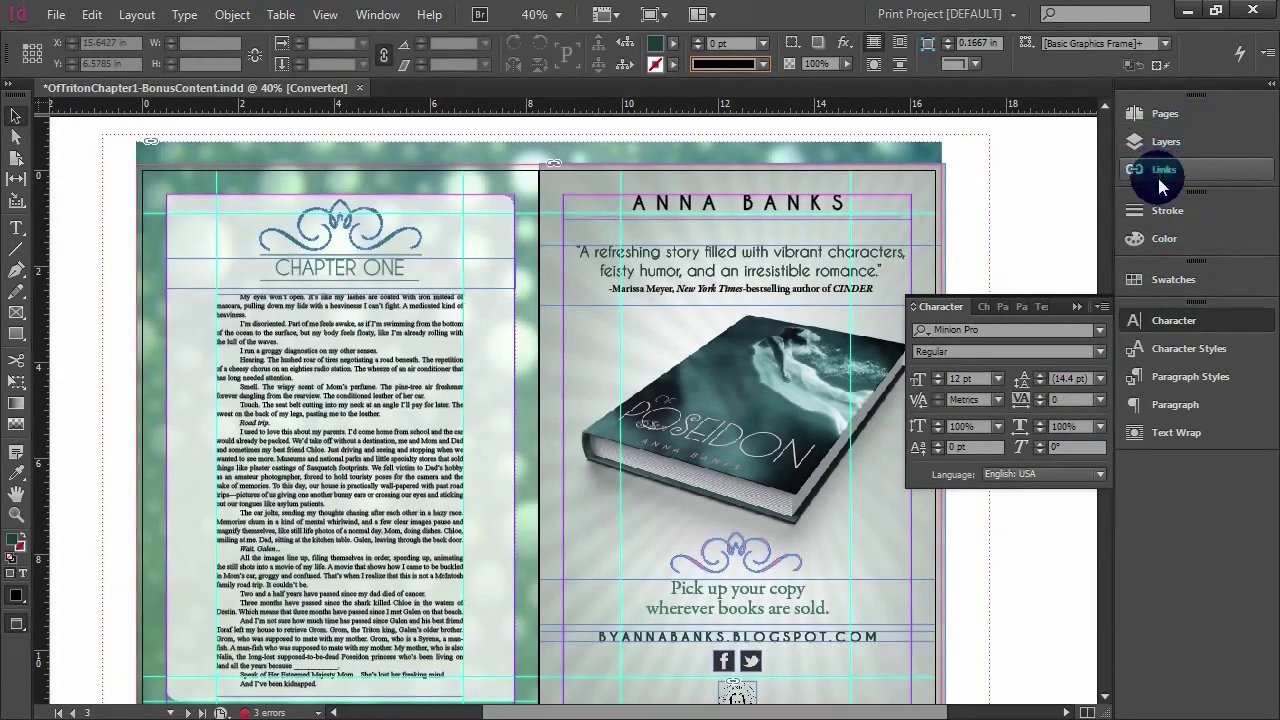
left_click(1076, 308)
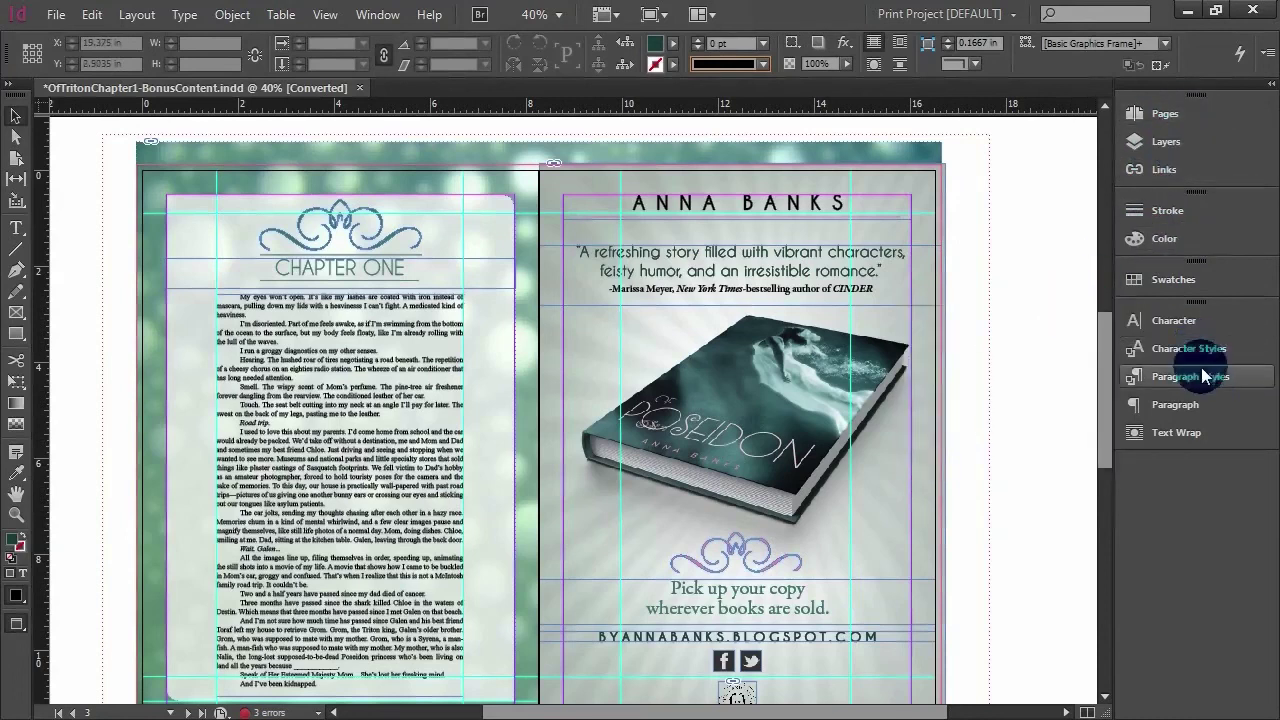